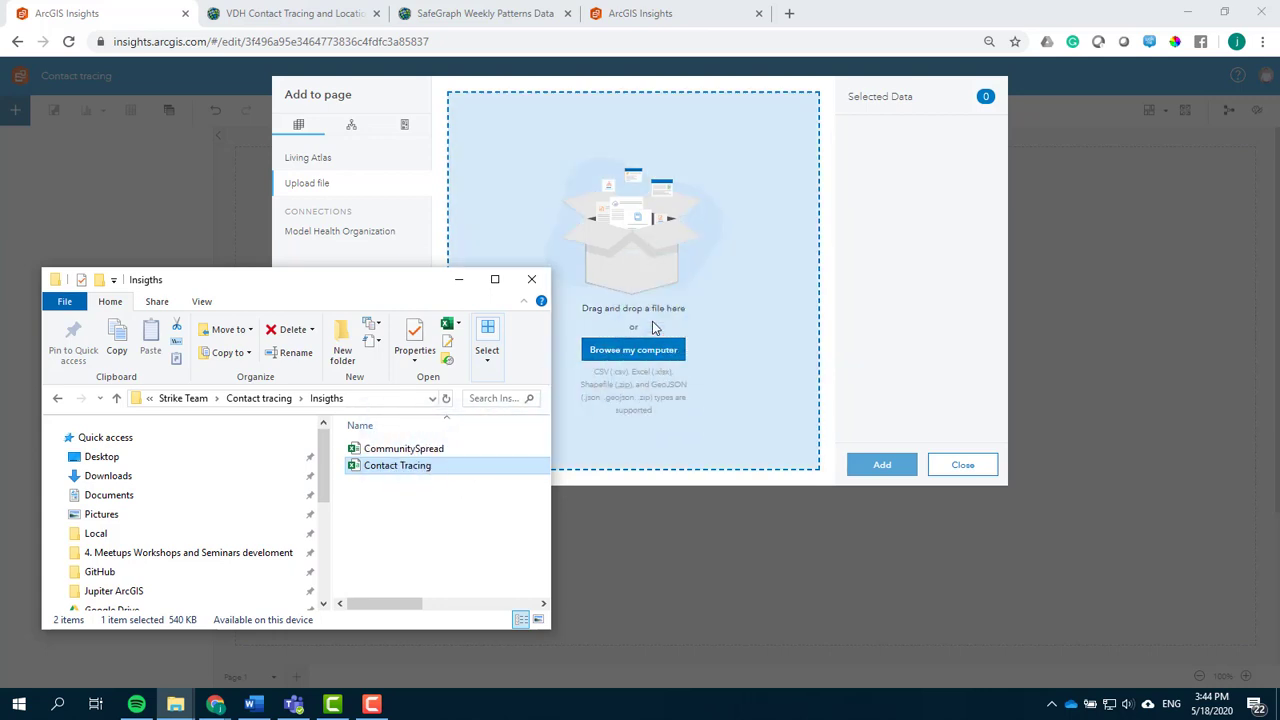
# - Add the uploaded Contact Tracing spreadsheet to the page and review its fields and data table
pyautogui.click(883, 474)
pyautogui.click(11, 143)
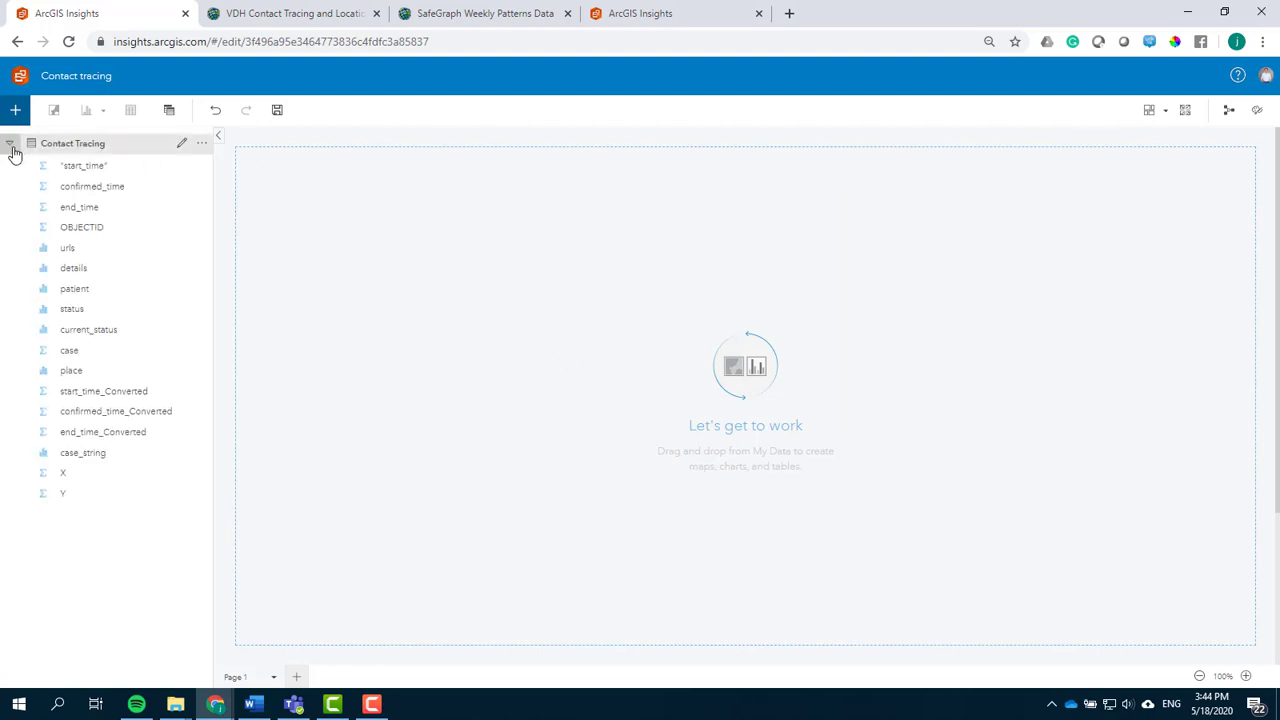
pyautogui.click(202, 145)
pyautogui.click(262, 160)
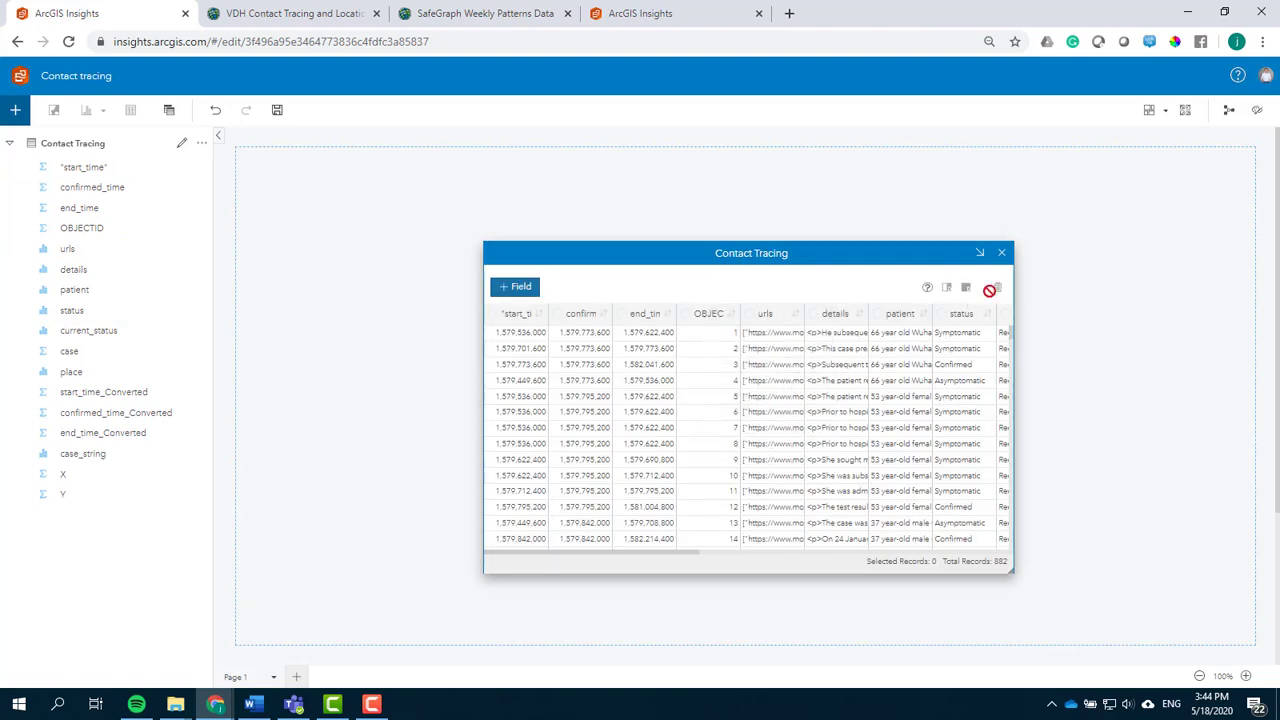
pyautogui.click(1001, 252)
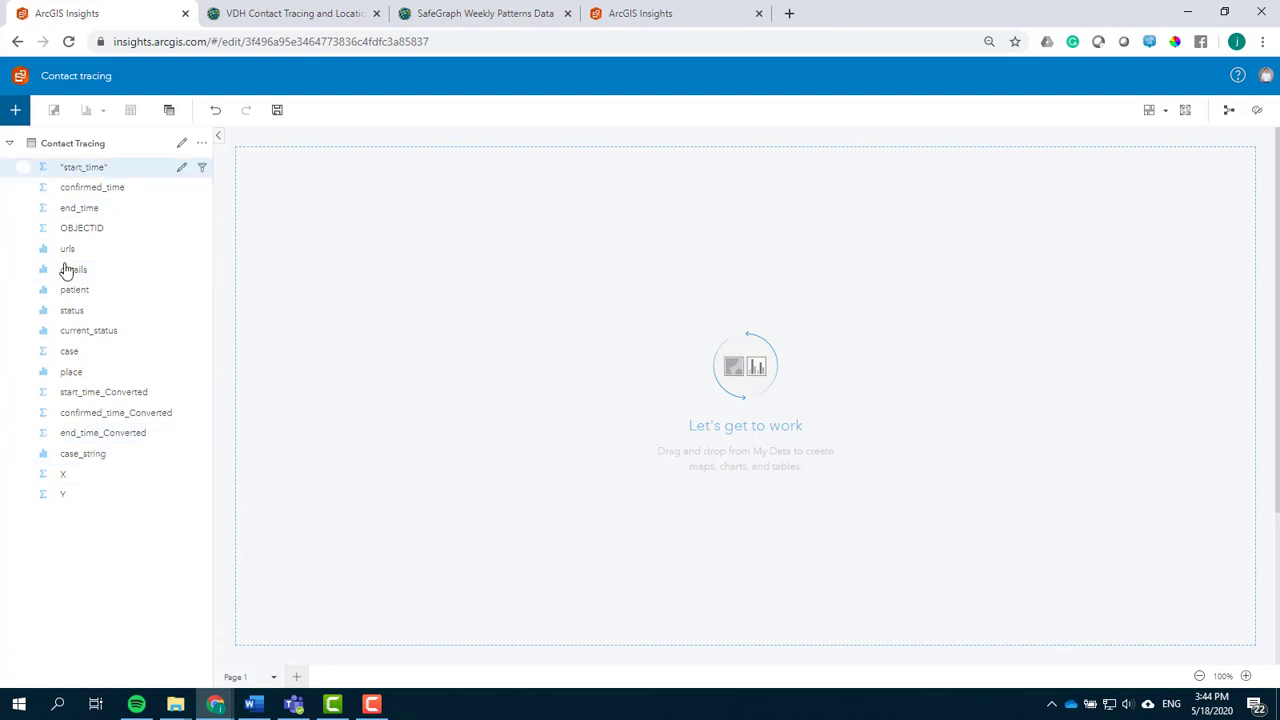
# - Enable location on the Contact Tracing dataset by coordinates, using X as longitude, Y as latitude and spatial reference 4326 - GCS WGS 1984
pyautogui.click(201, 146)
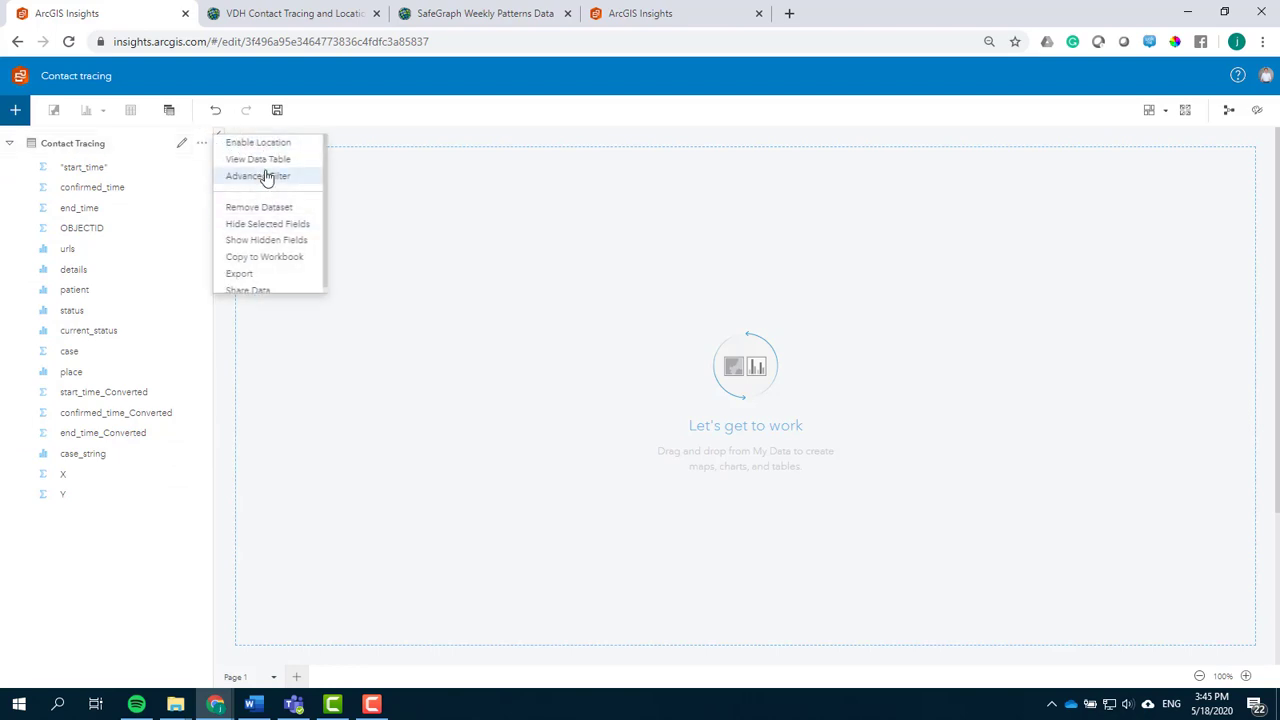
pyautogui.click(268, 147)
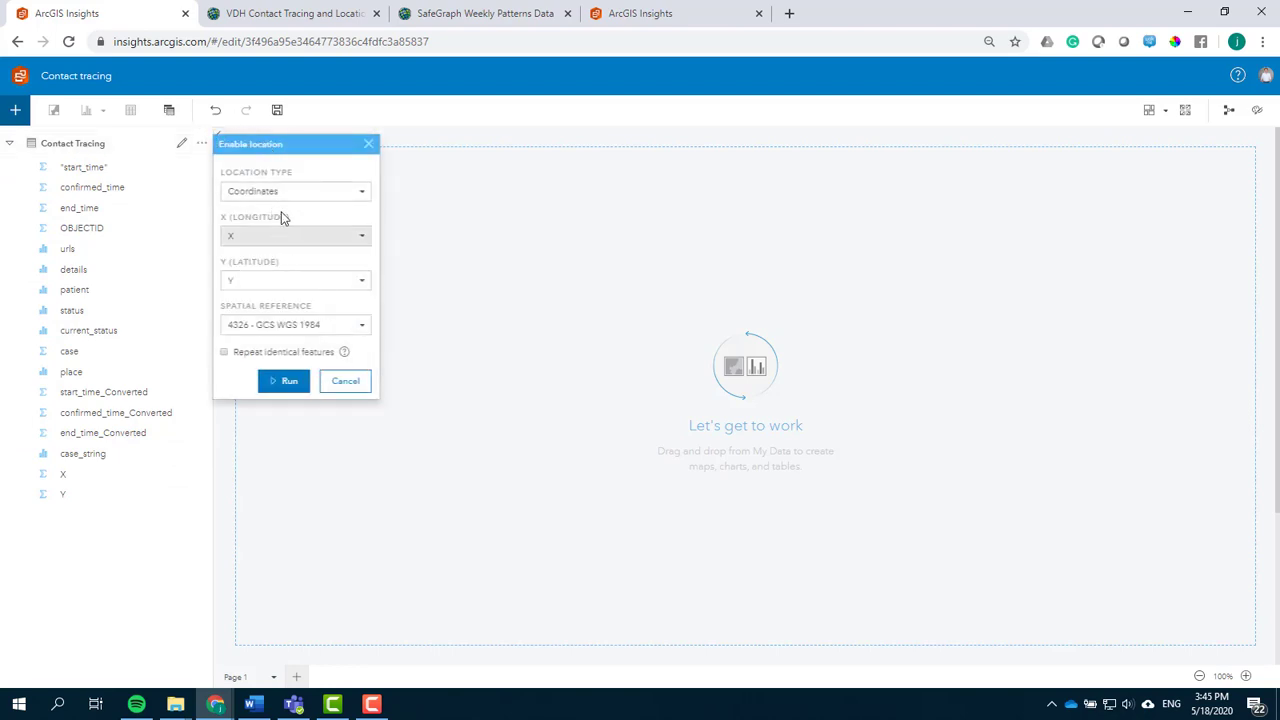
pyautogui.click(293, 199)
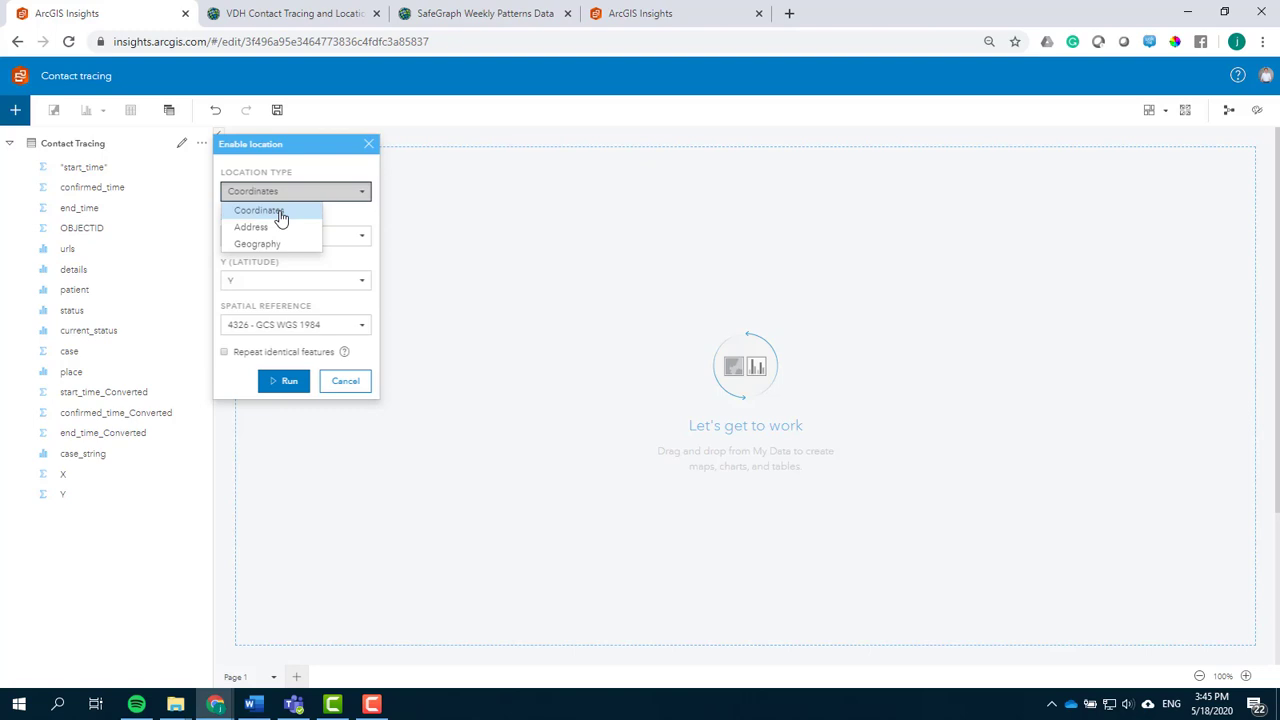
pyautogui.click(336, 222)
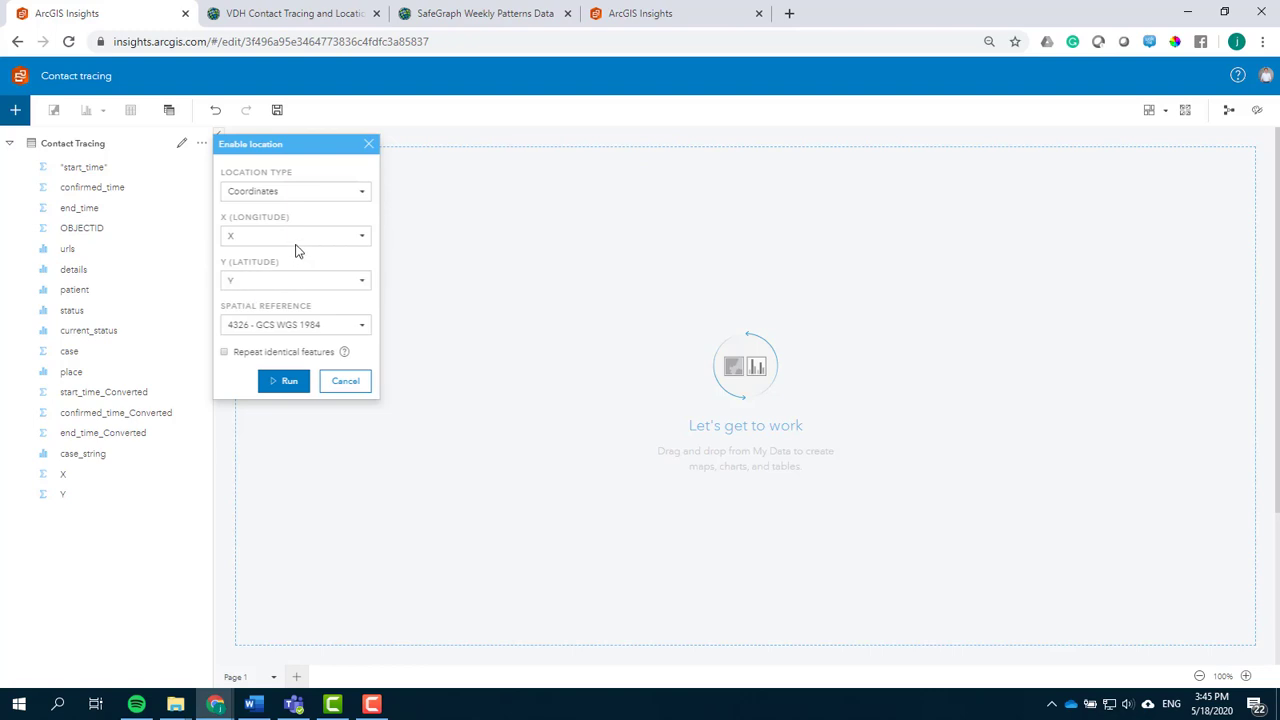
pyautogui.click(290, 389)
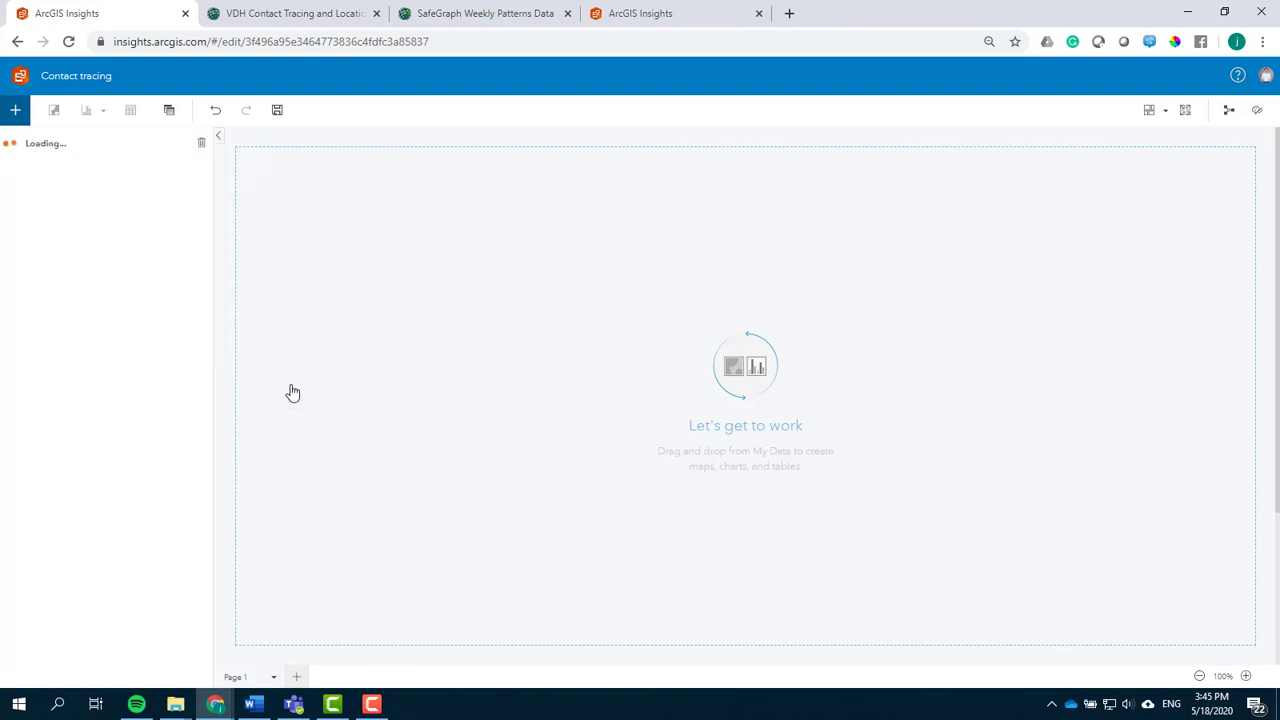
# - Create a map card from the Contact Tracing dataset's Coordinates field and enlarge it
pyautogui.moveTo(85, 166); pyautogui.dragTo(277, 222)
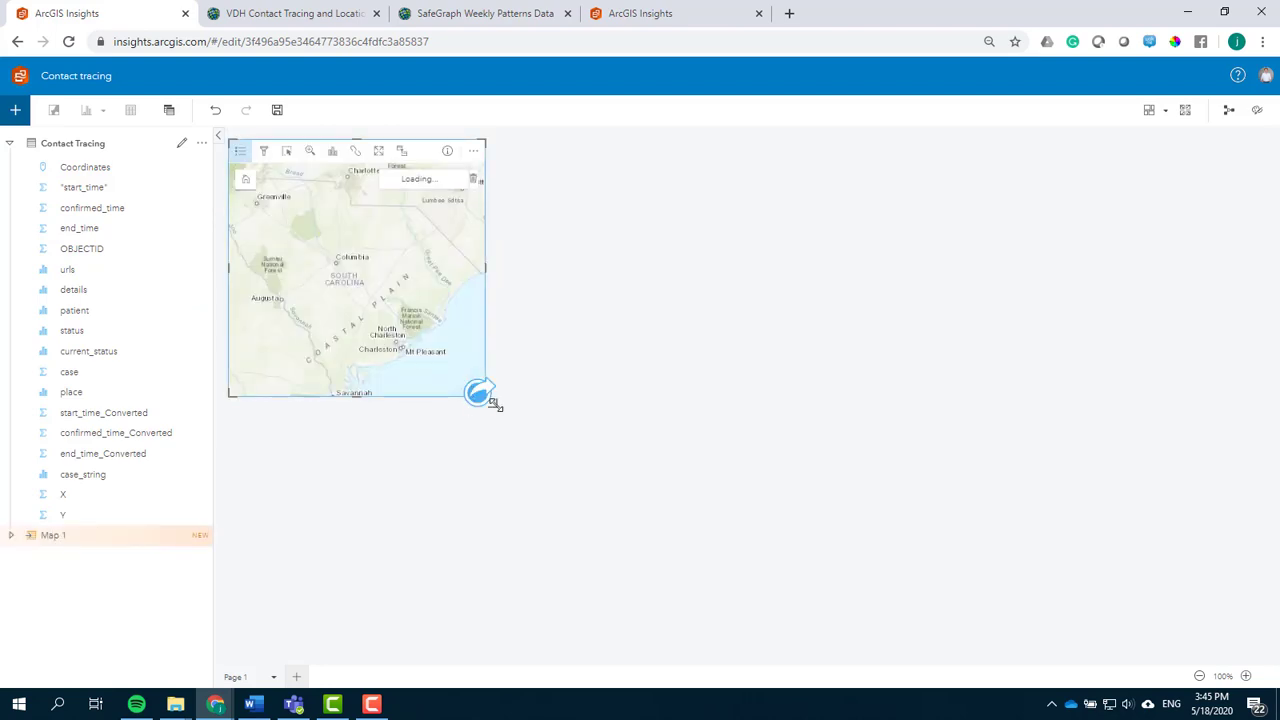
pyautogui.moveTo(491, 404); pyautogui.dragTo(503, 394)
pyautogui.scroll(3, 437, 345)
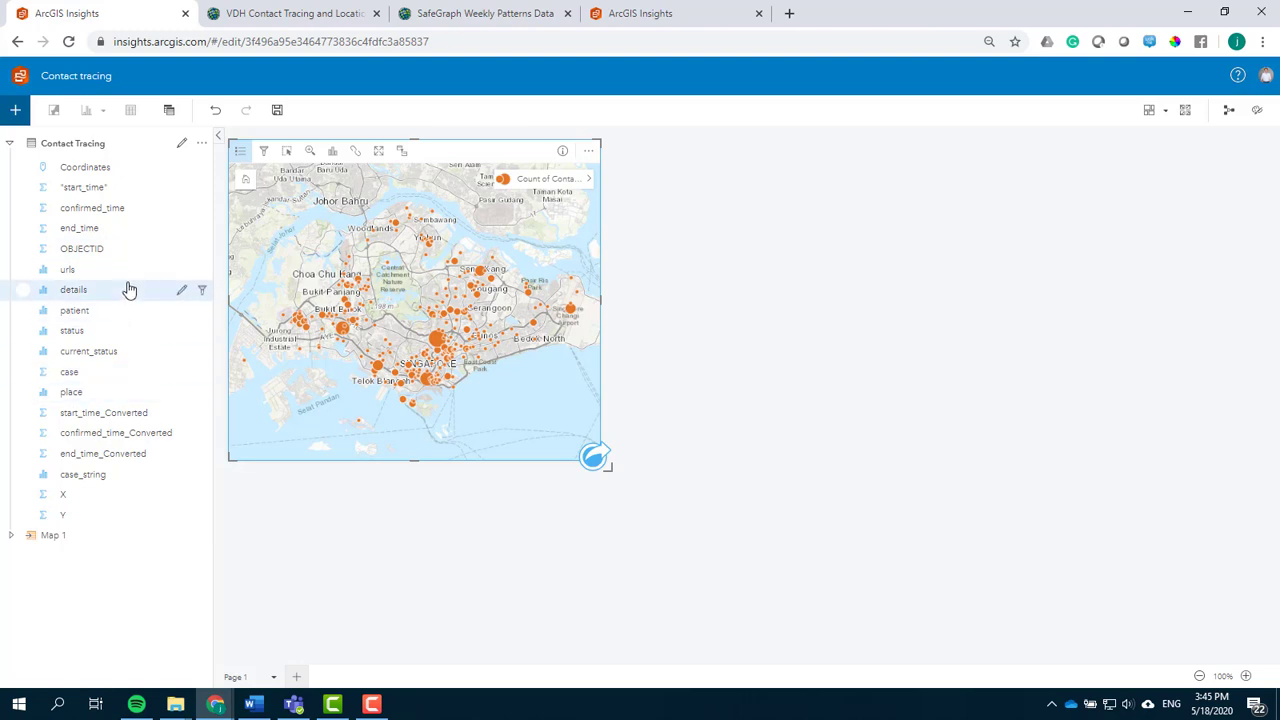
# - Search the Model Health Organization content for "singapore" and add the Singapore_Network_Graph_JSON layer with the red-point thumbnail to the page
pyautogui.click(9, 143)
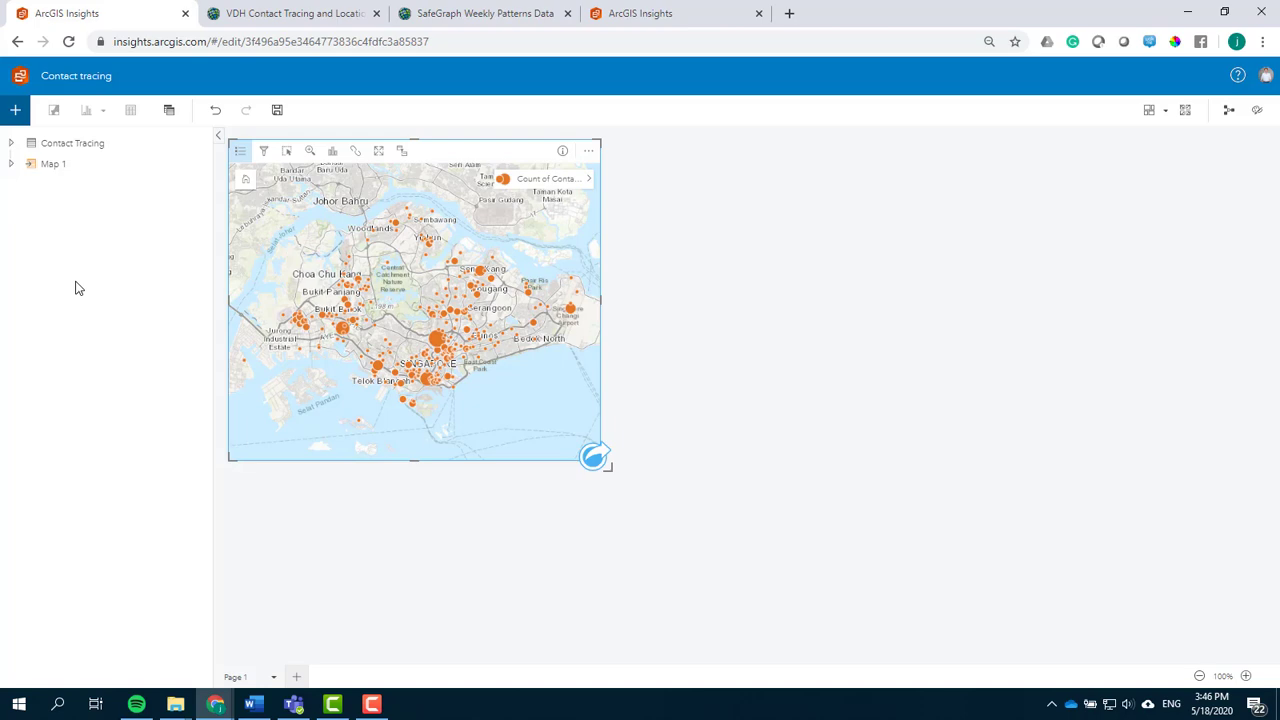
pyautogui.click(15, 108)
pyautogui.click(672, 95)
pyautogui.write('s')
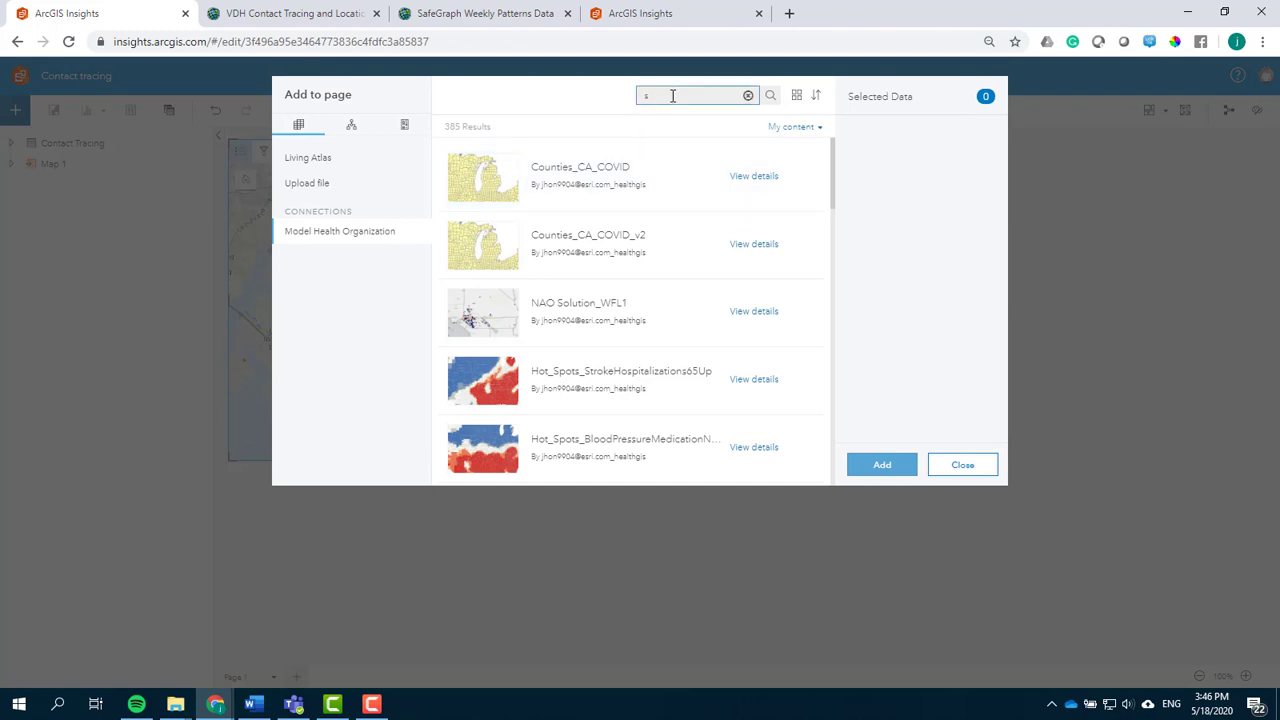
pyautogui.write('ingapore')
pyautogui.press('Return')
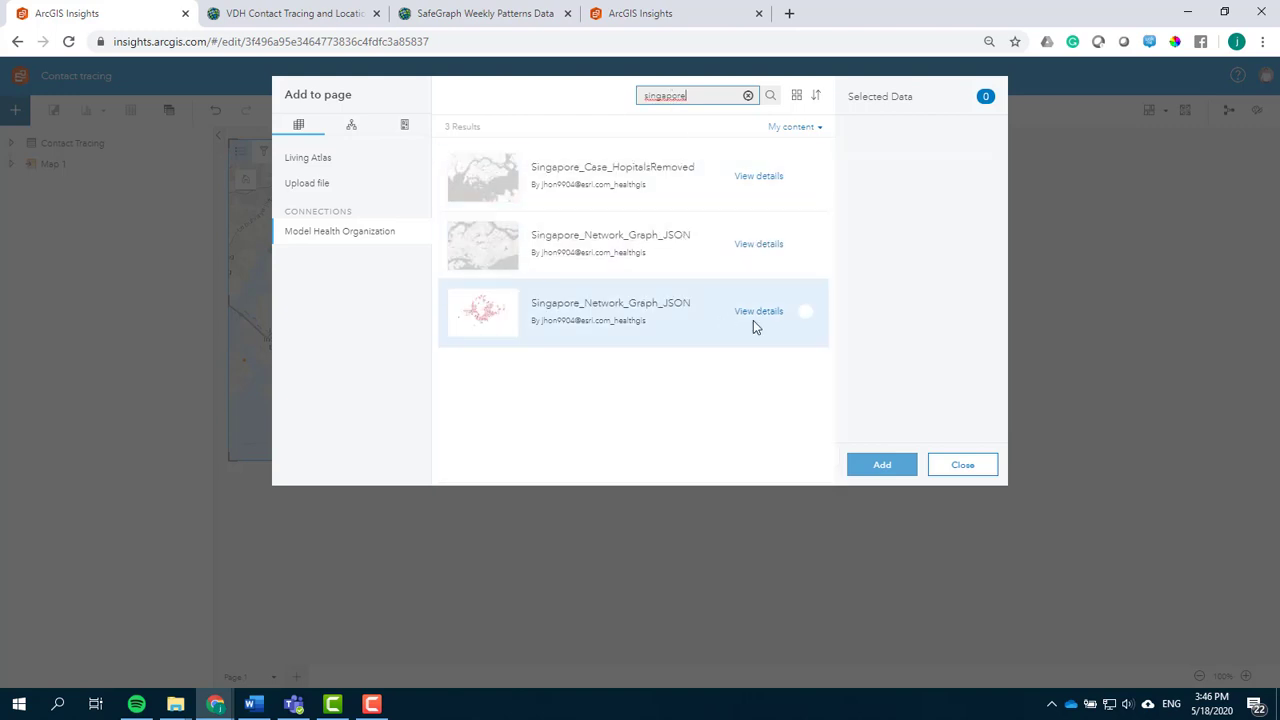
pyautogui.click(805, 311)
pyautogui.click(857, 462)
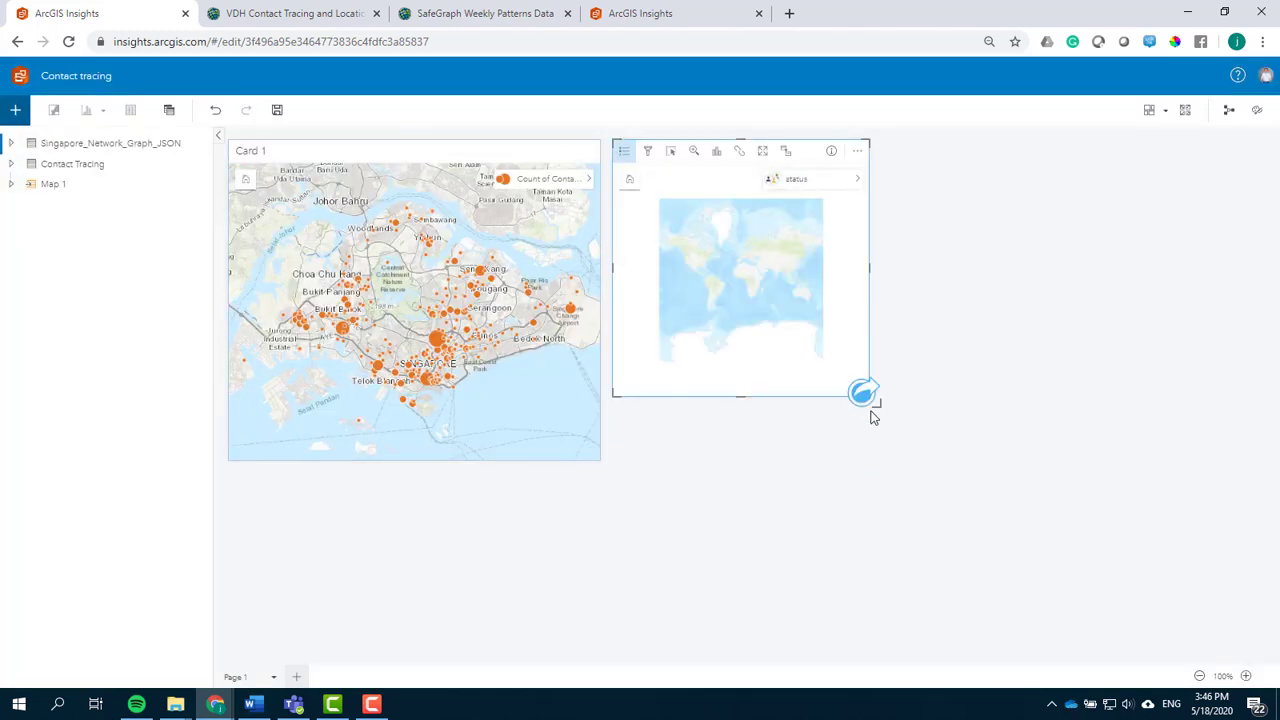
# - Enlarge the new status map card to match the first map's height and zoom it in to Singapore
pyautogui.moveTo(871, 405); pyautogui.dragTo(990, 474)
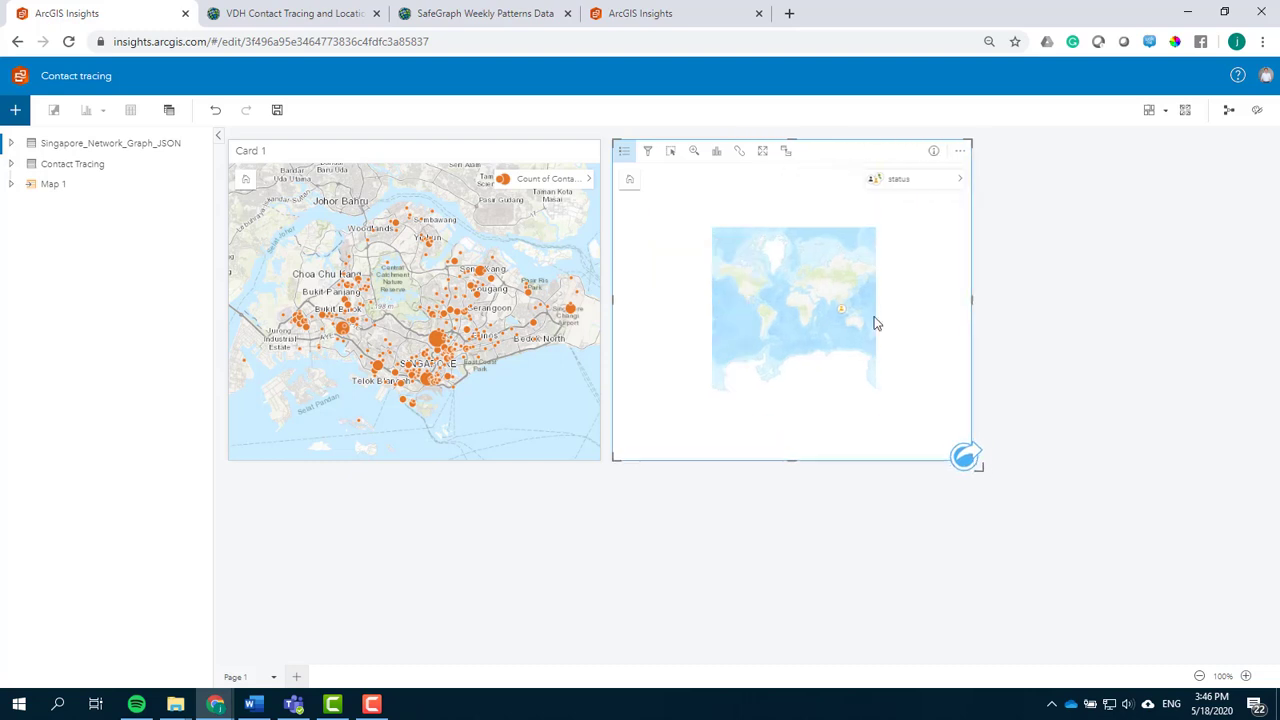
pyautogui.scroll(3, 848, 315)
pyautogui.scroll(5, 681, 301)
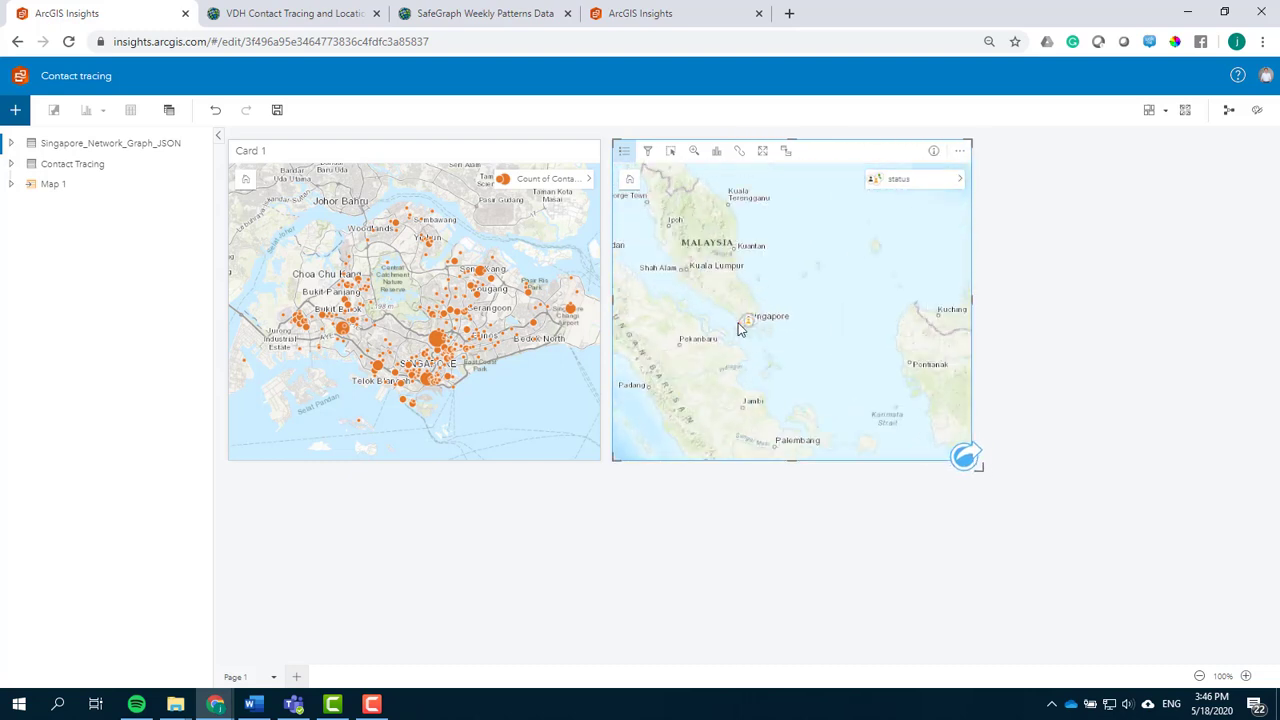
pyautogui.scroll(5, 800, 375)
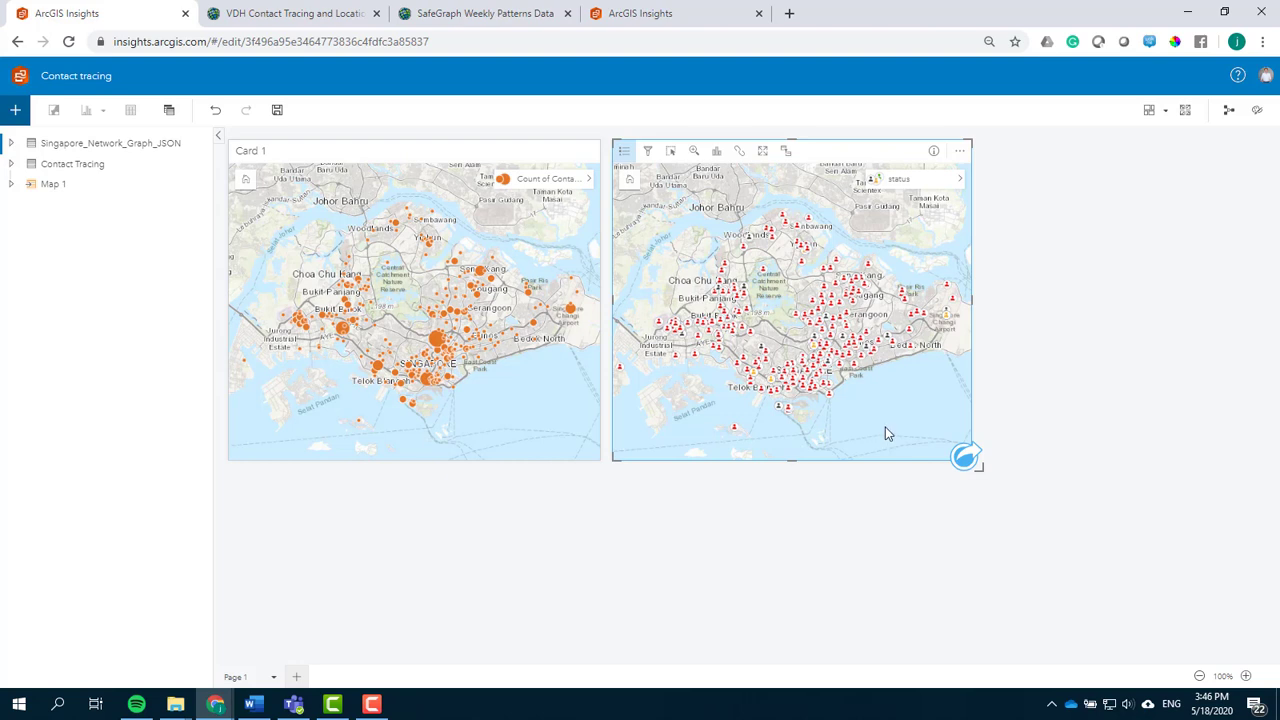
# - Delete Card 1, then move the status map into its place and enlarge it
pyautogui.click(568, 158)
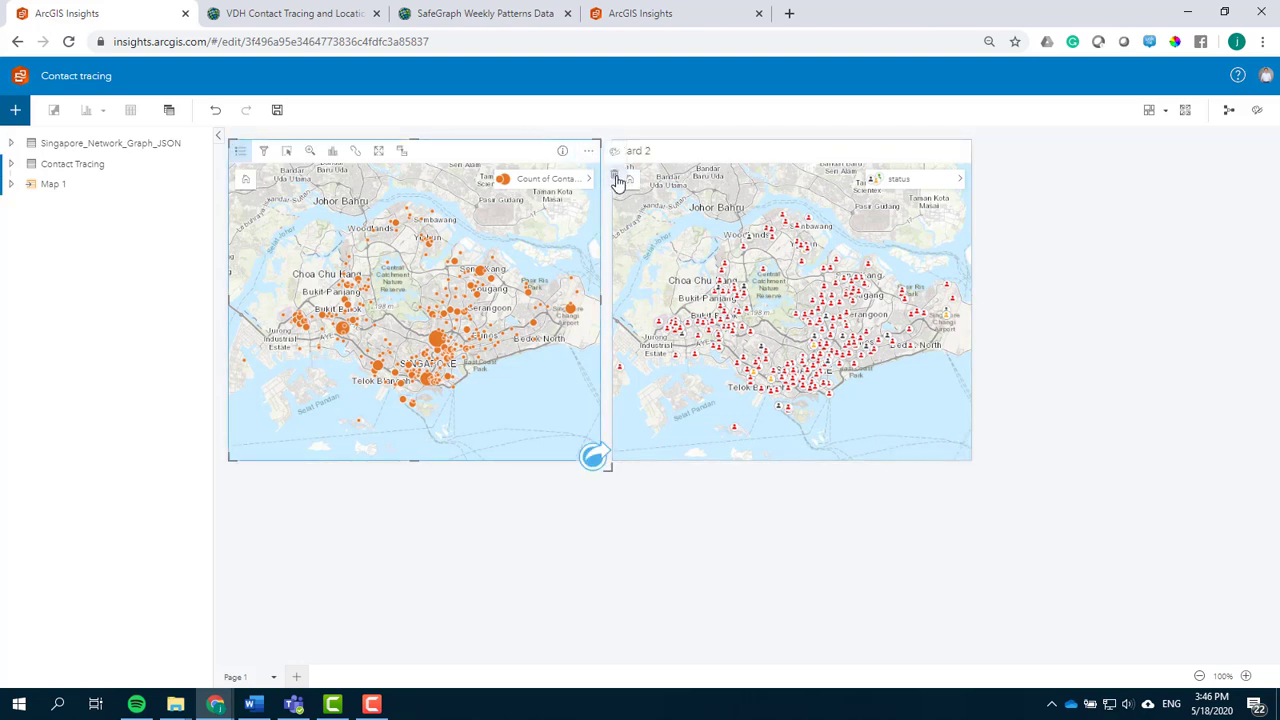
pyautogui.click(616, 176)
pyautogui.moveTo(783, 157); pyautogui.dragTo(411, 150)
pyautogui.moveTo(608, 467); pyautogui.dragTo(668, 505)
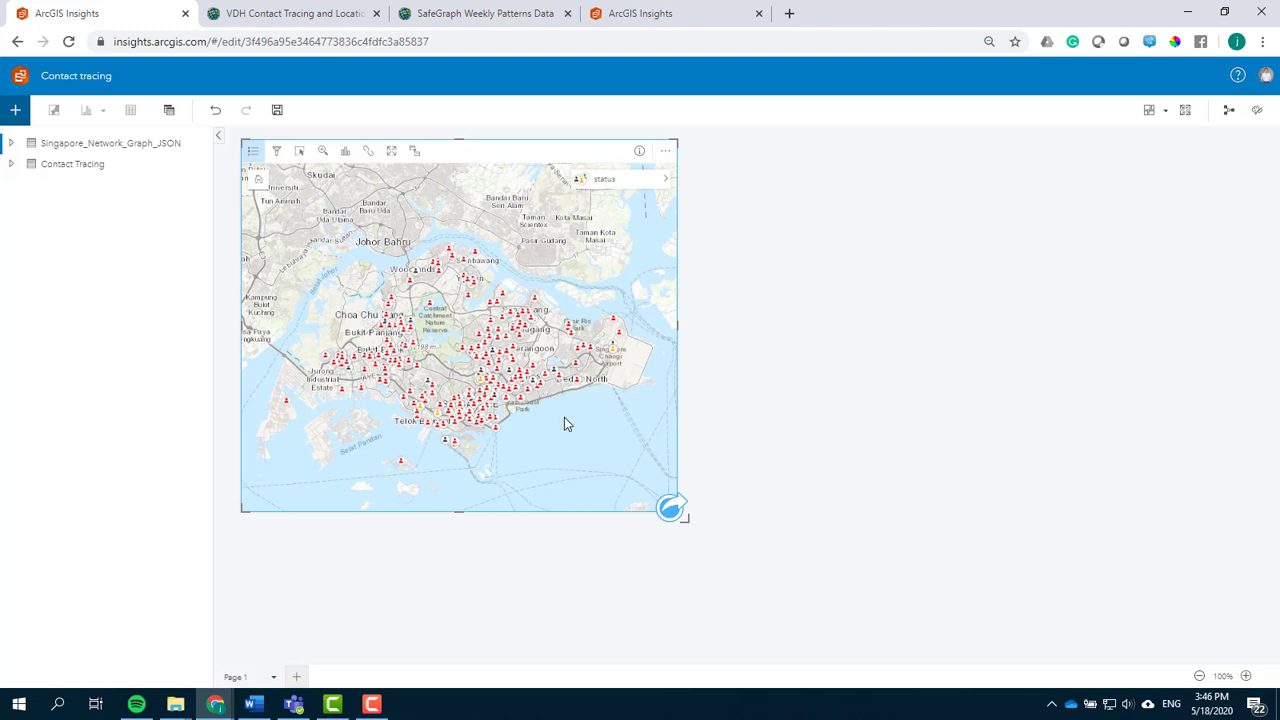
# - Change the status map's basemap to a dark gray one and keep Singapore centred in the card
pyautogui.click(1185, 110)
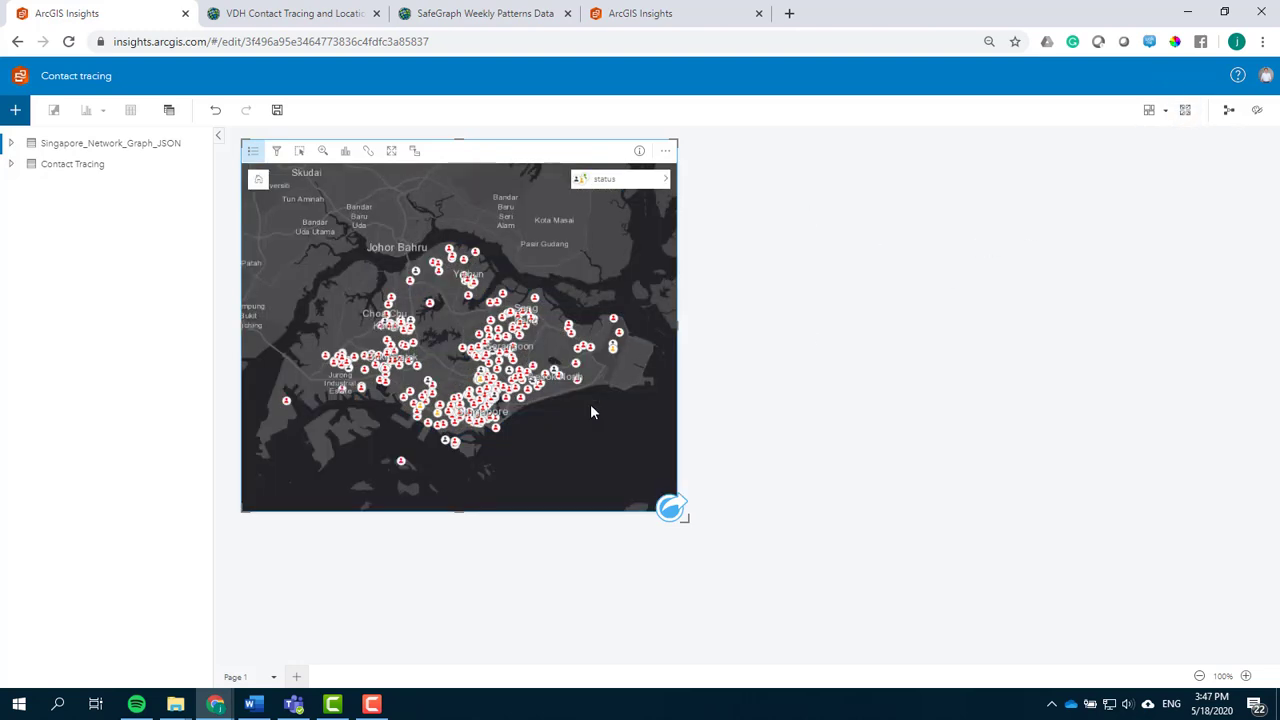
pyautogui.moveTo(562, 460); pyautogui.dragTo(551, 446)
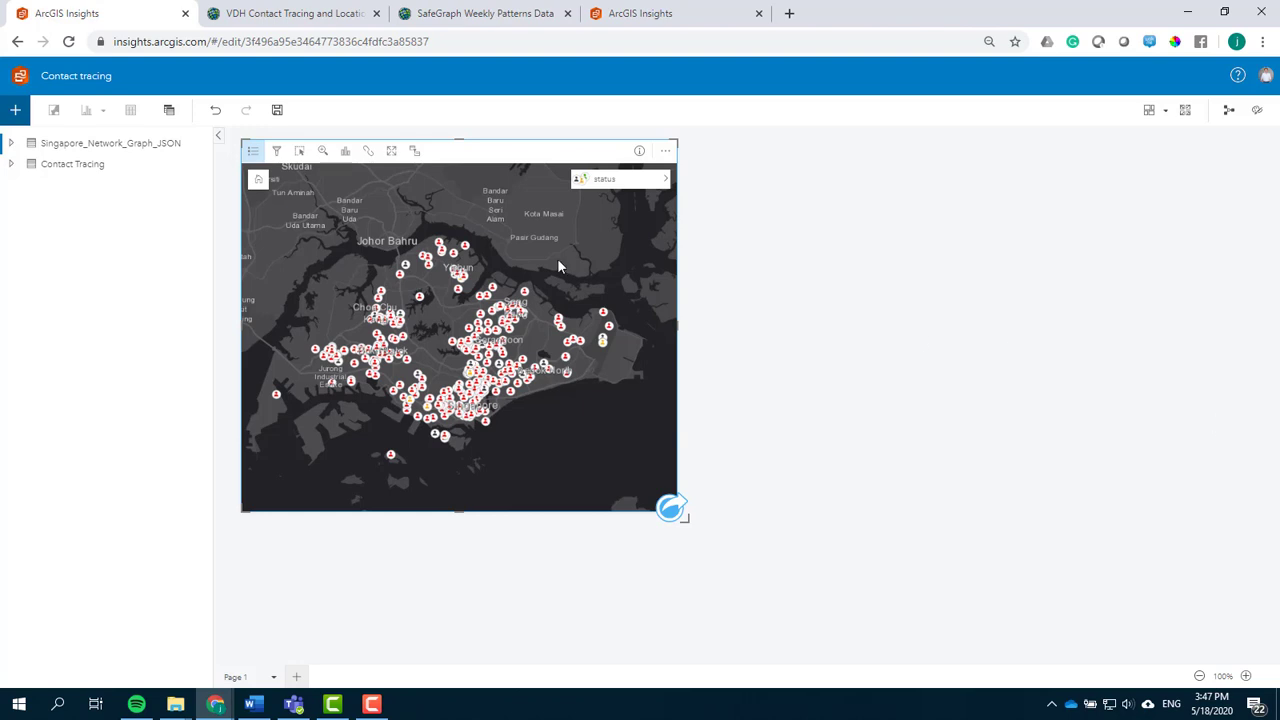
# - Create a link chart card beside the map from the case_string and place fields of the Singapore_Network_Graph_JSON dataset
pyautogui.click(11, 146)
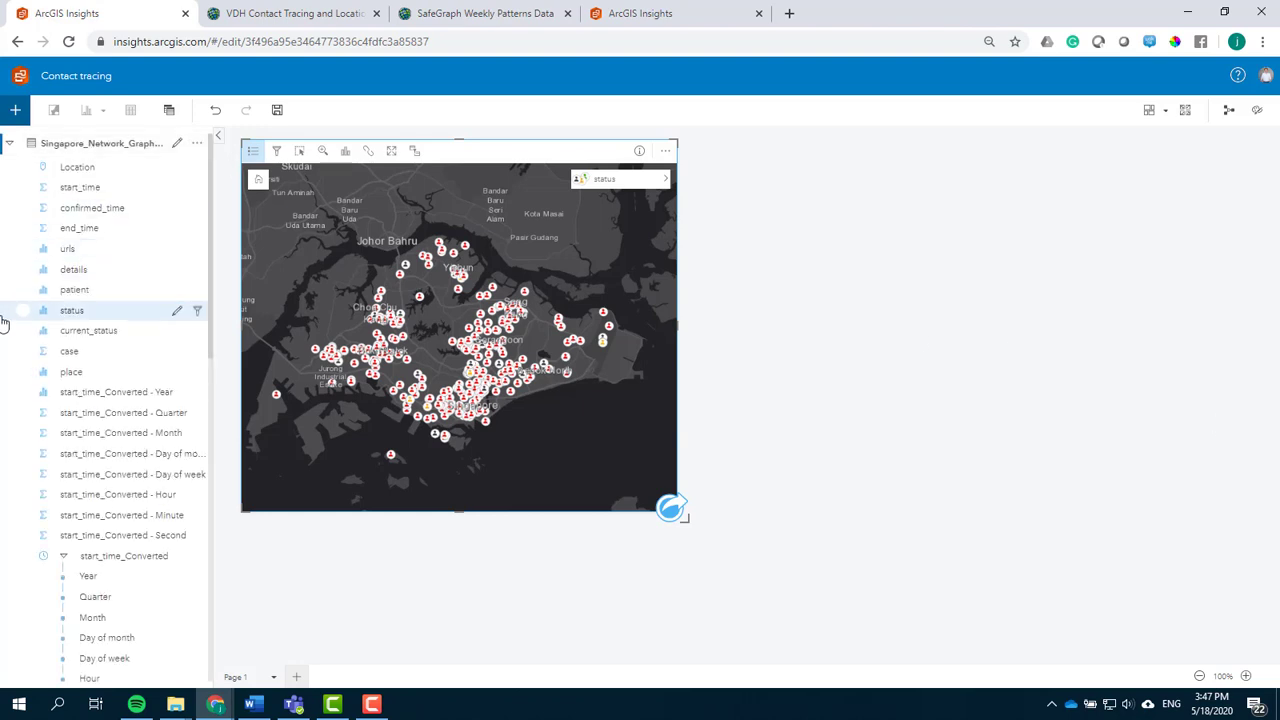
pyautogui.scroll(-2, 31, 449)
pyautogui.scroll(-5, 31, 465)
pyautogui.scroll(7, 29, 490)
pyautogui.scroll(-7, 29, 500)
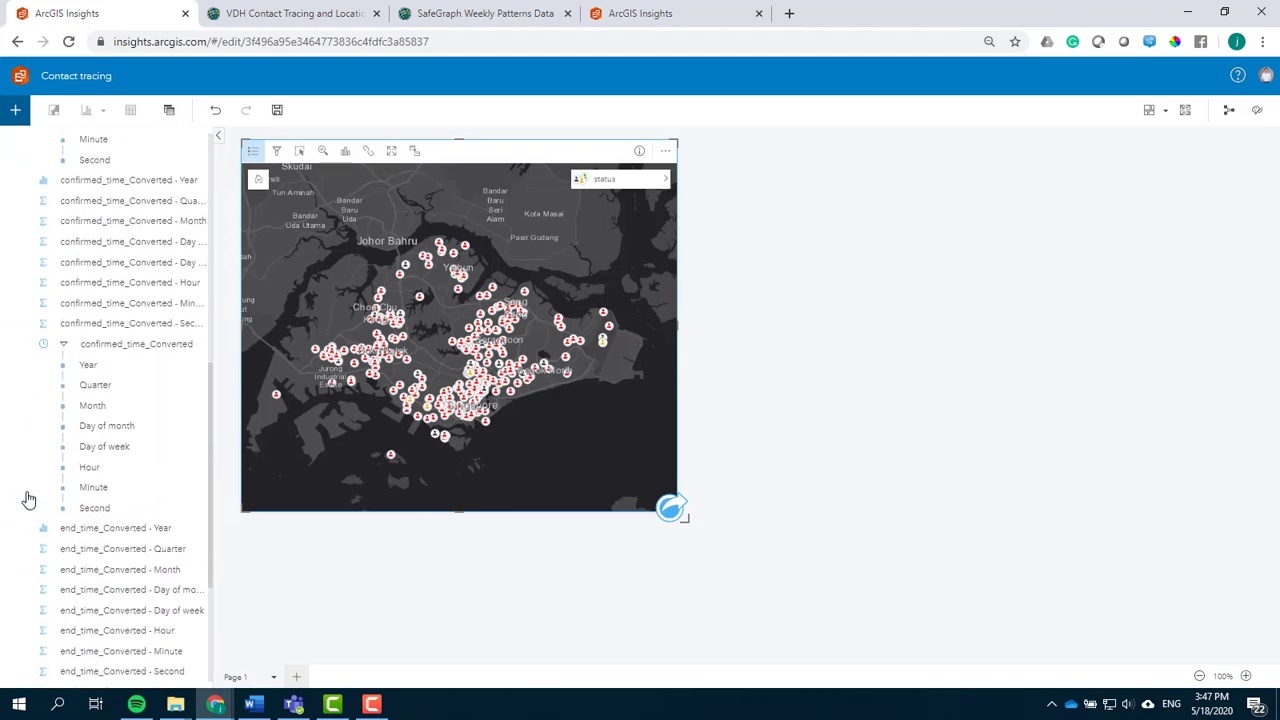
pyautogui.click(12, 650)
pyautogui.scroll(4, 18, 590)
pyautogui.scroll(3, 18, 560)
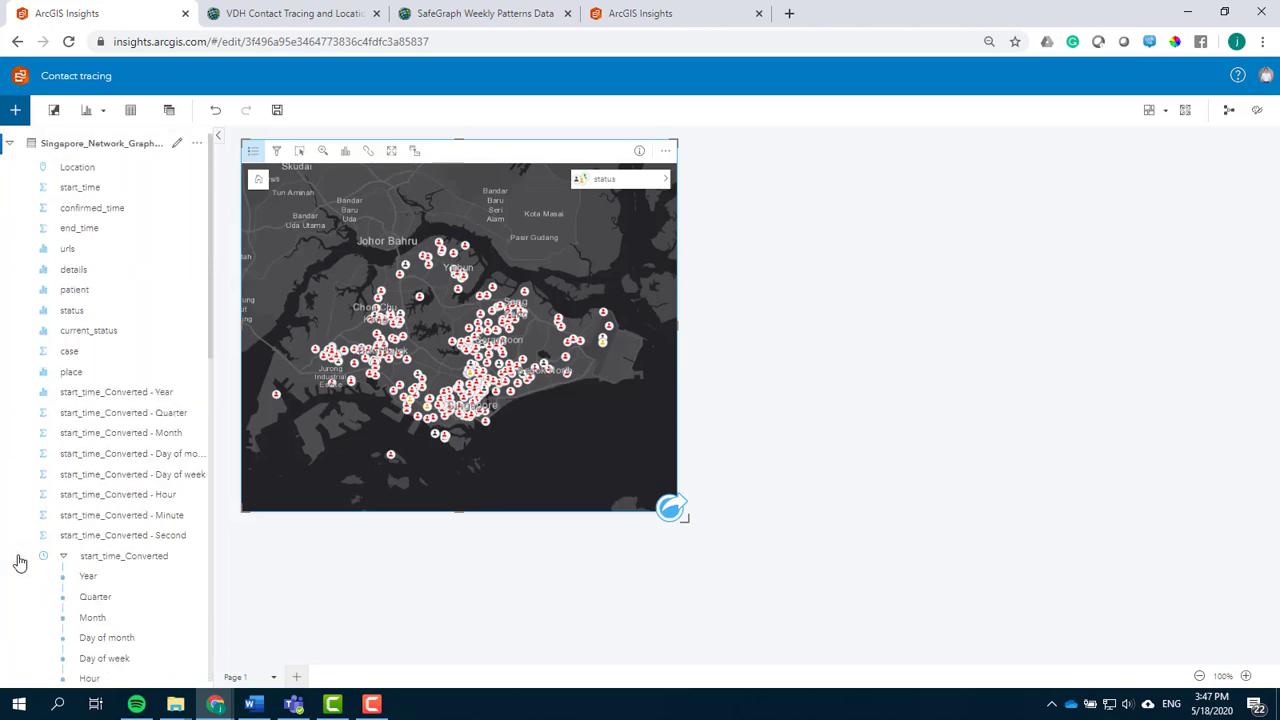
pyautogui.click(25, 376)
pyautogui.moveTo(60, 378); pyautogui.dragTo(930, 318)
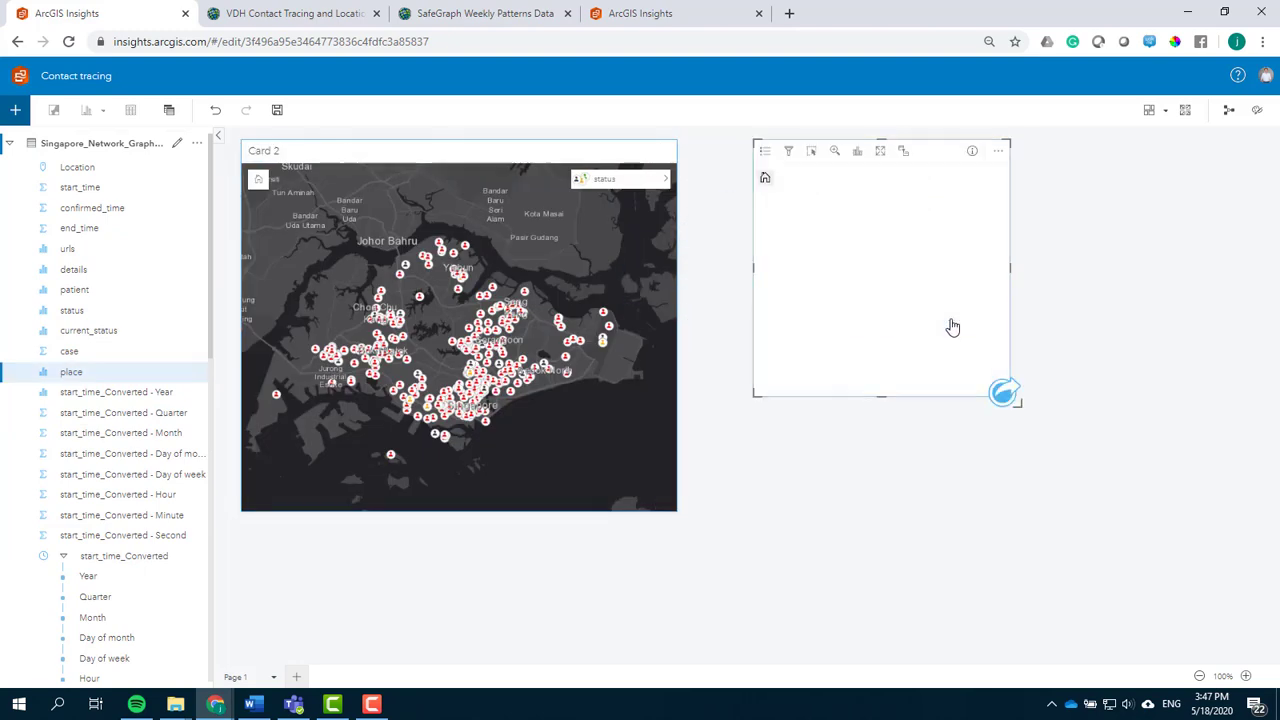
# - Move the link chart closer to the map and enlarge its card to about the map's size
pyautogui.moveTo(937, 150); pyautogui.dragTo(885, 150)
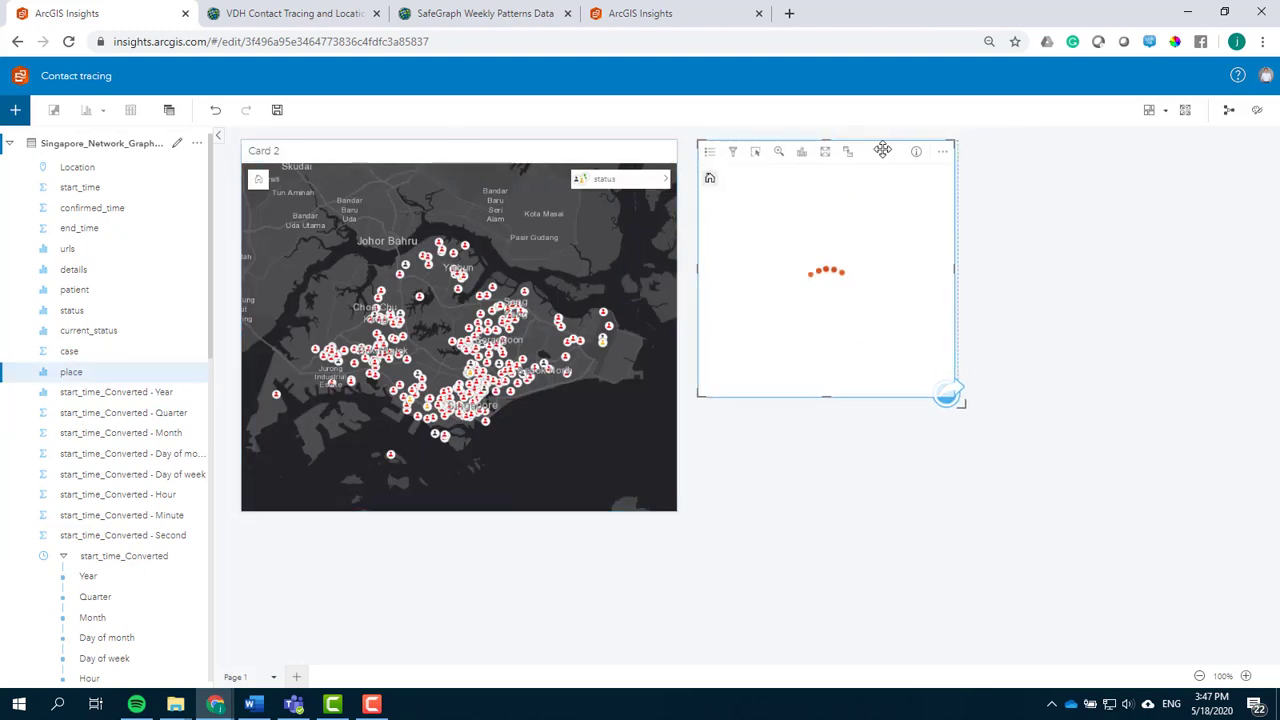
pyautogui.moveTo(961, 398); pyautogui.dragTo(1120, 524)
pyautogui.scroll(5, 966, 326)
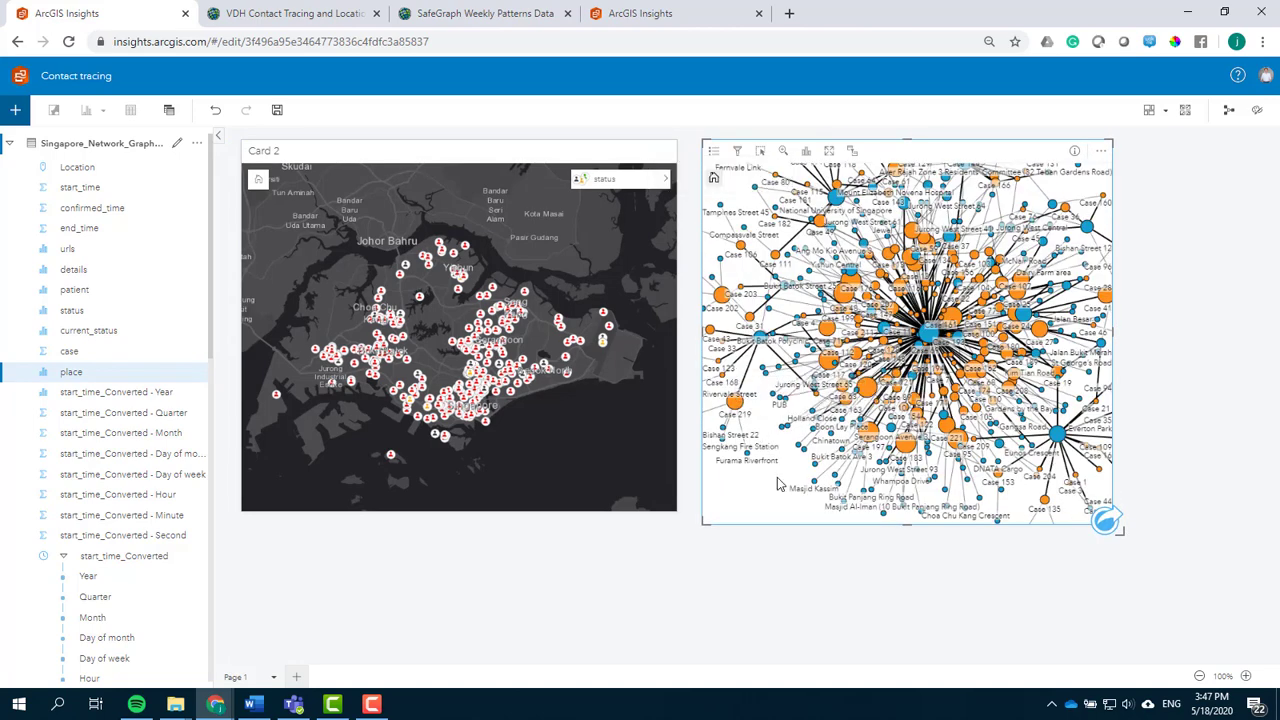
# - Inspect place and case nodes in the link chart and select the National University of Singapore node
pyautogui.moveTo(764, 397); pyautogui.dragTo(804, 471)
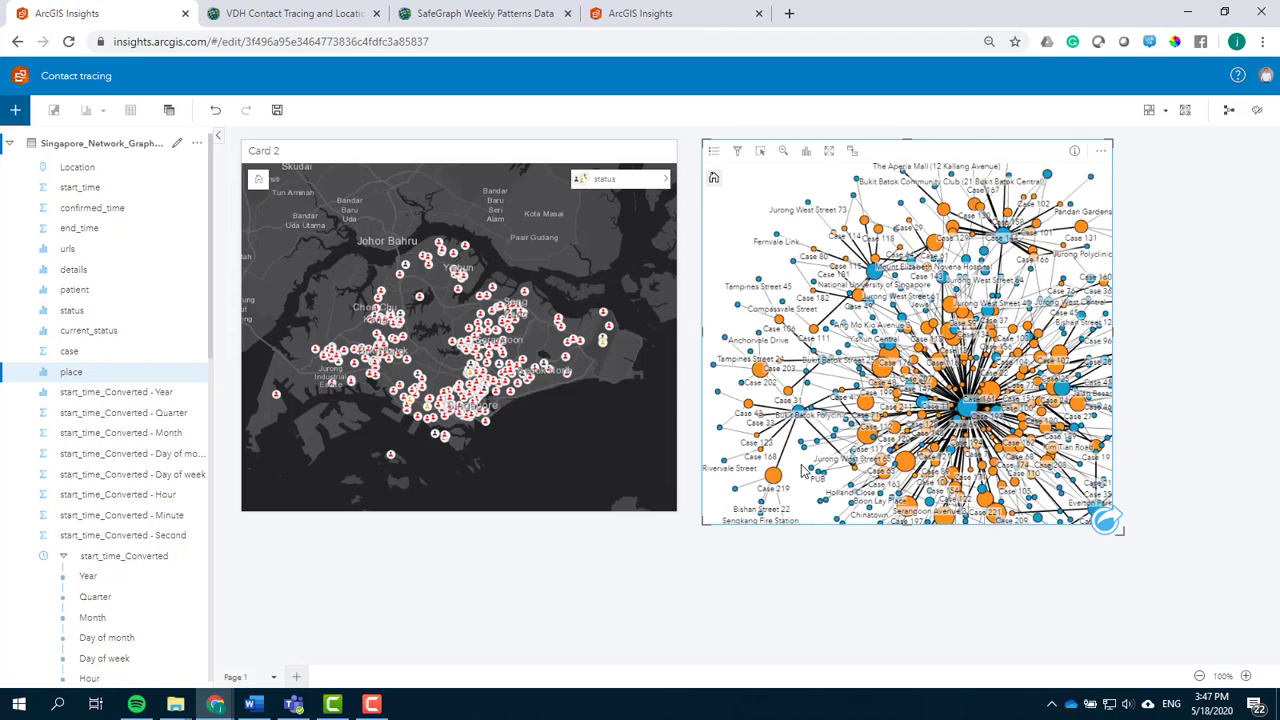
pyautogui.moveTo(876, 283)
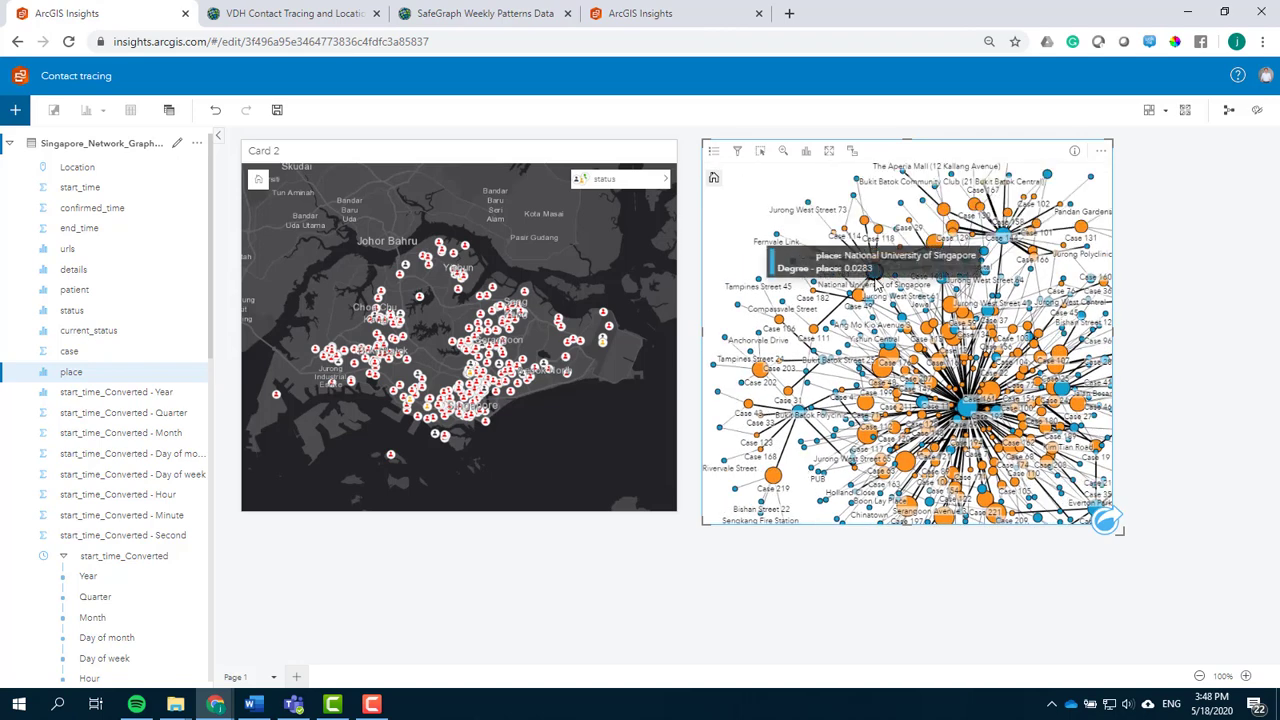
pyautogui.moveTo(882, 362)
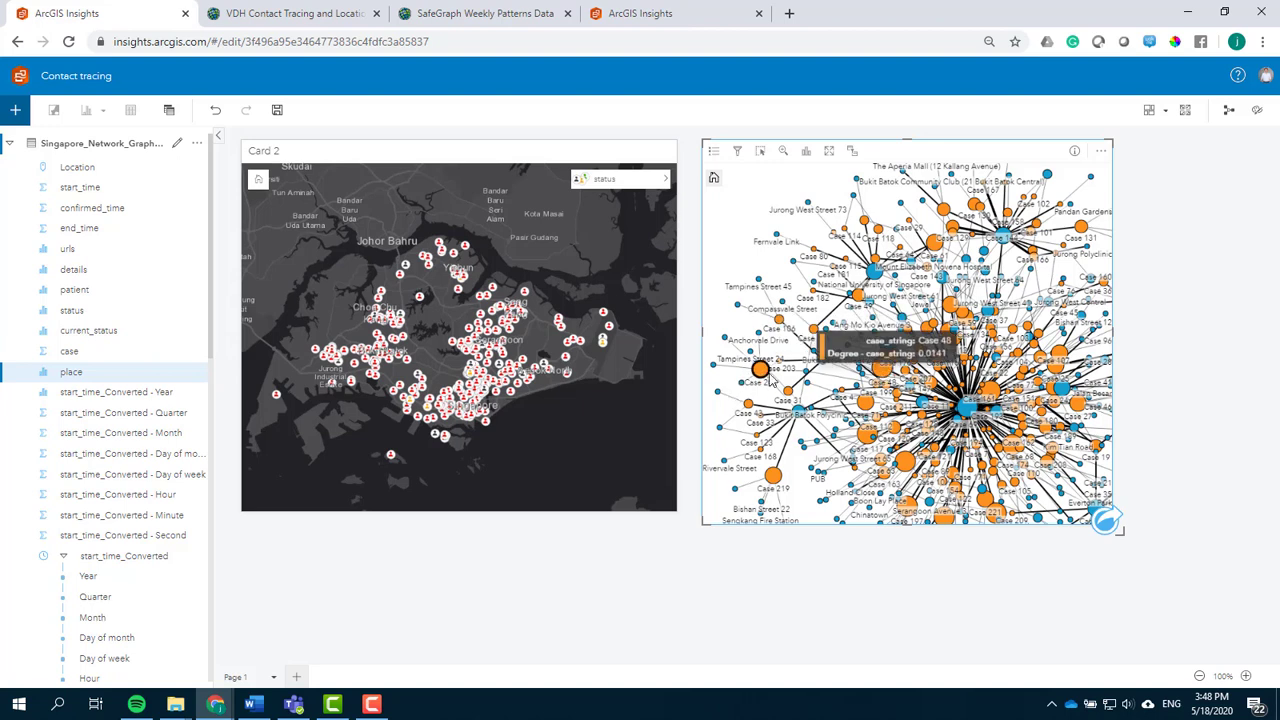
pyautogui.moveTo(766, 374)
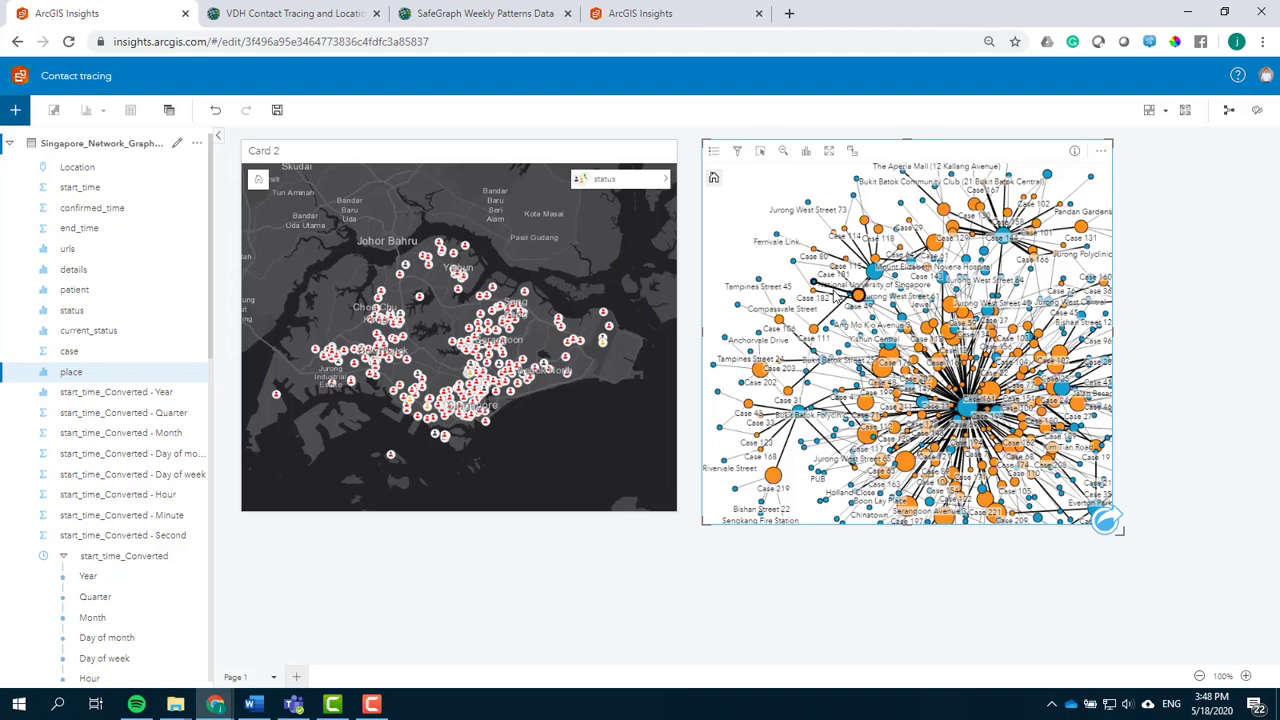
pyautogui.click(875, 274)
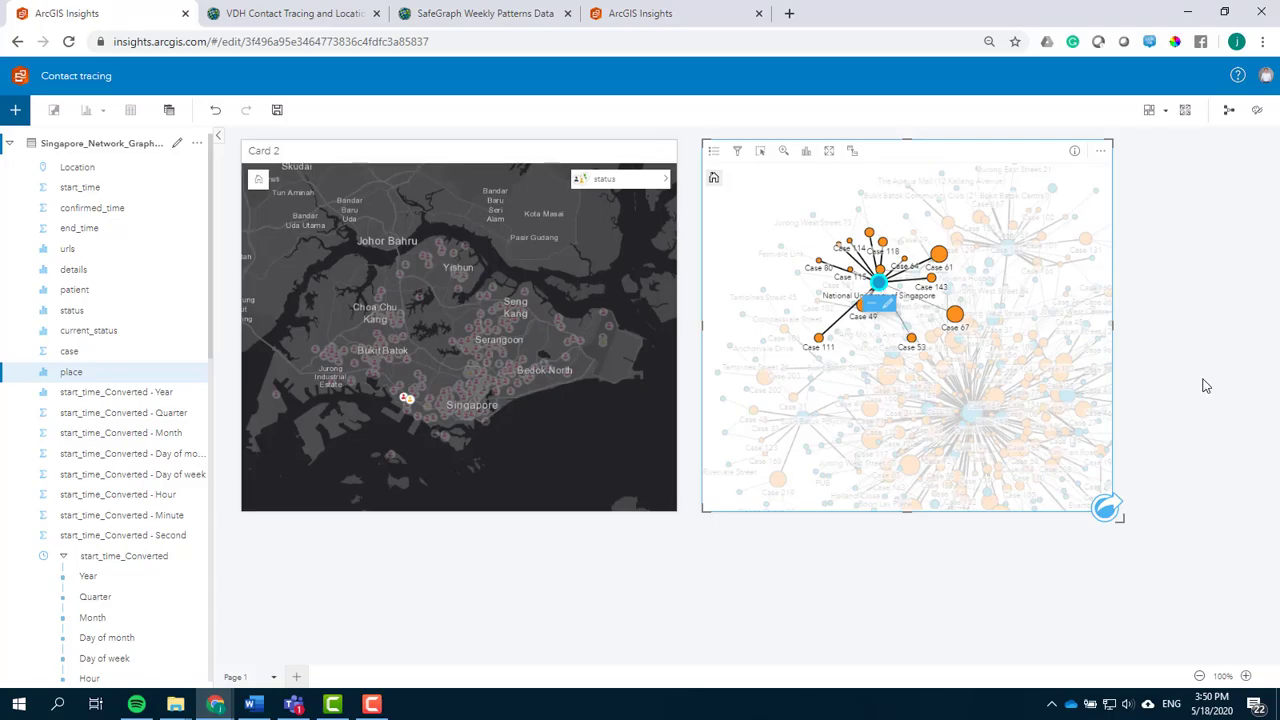
# - Create a heat chart card below the map from place and the Day of month of start_time_Converted, and widen the card
pyautogui.scroll(-2, 25, 385)
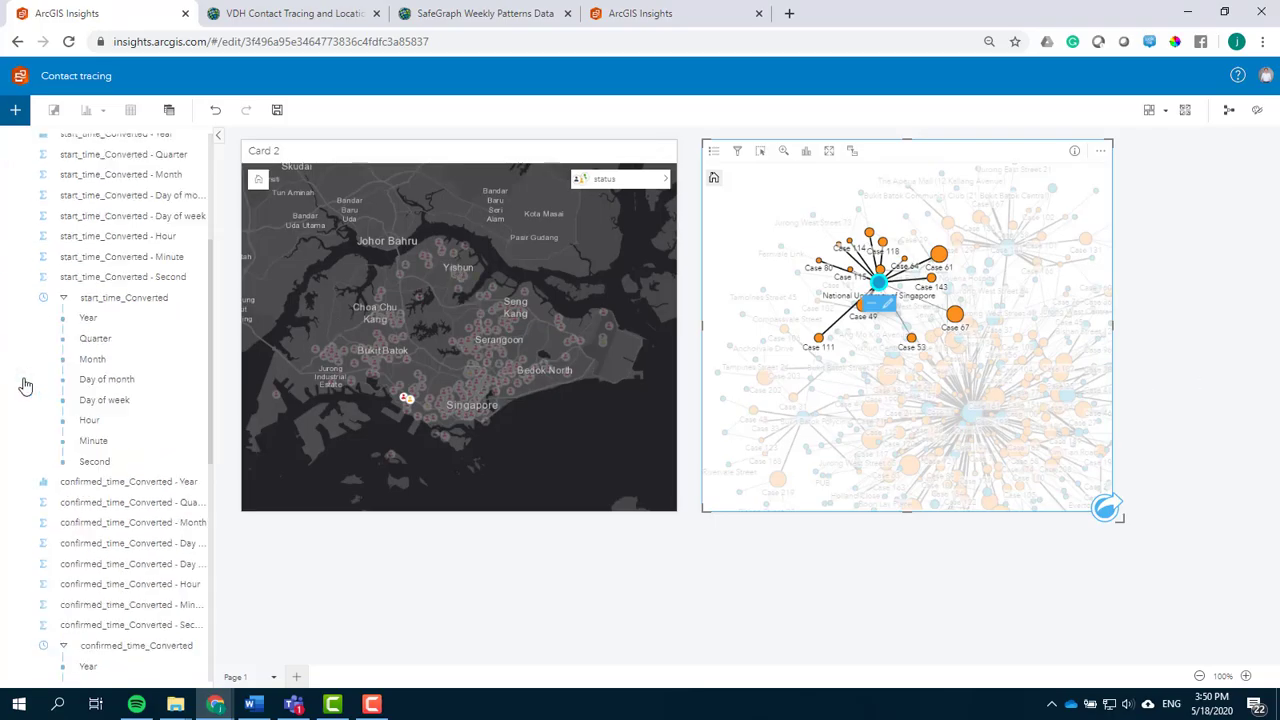
pyautogui.scroll(-6, 25, 385)
pyautogui.scroll(8, 15, 440)
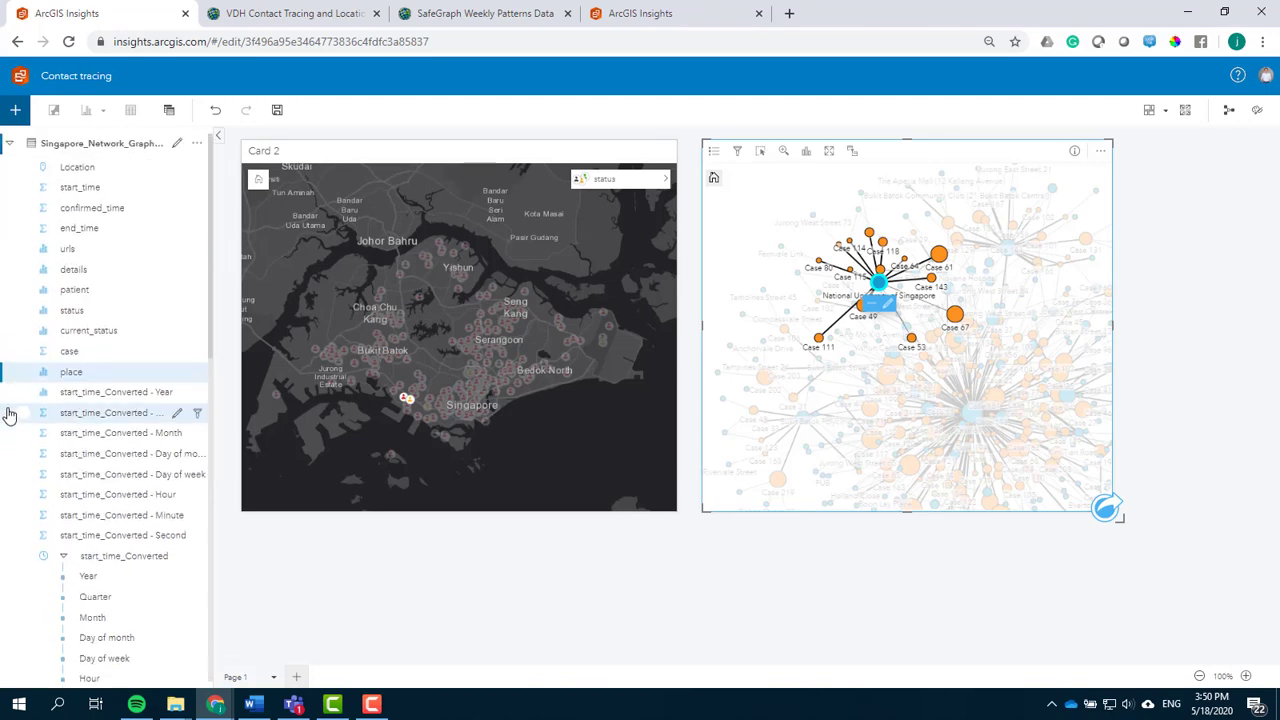
pyautogui.click(21, 371)
pyautogui.scroll(-5, 29, 445)
pyautogui.scroll(1, 29, 440)
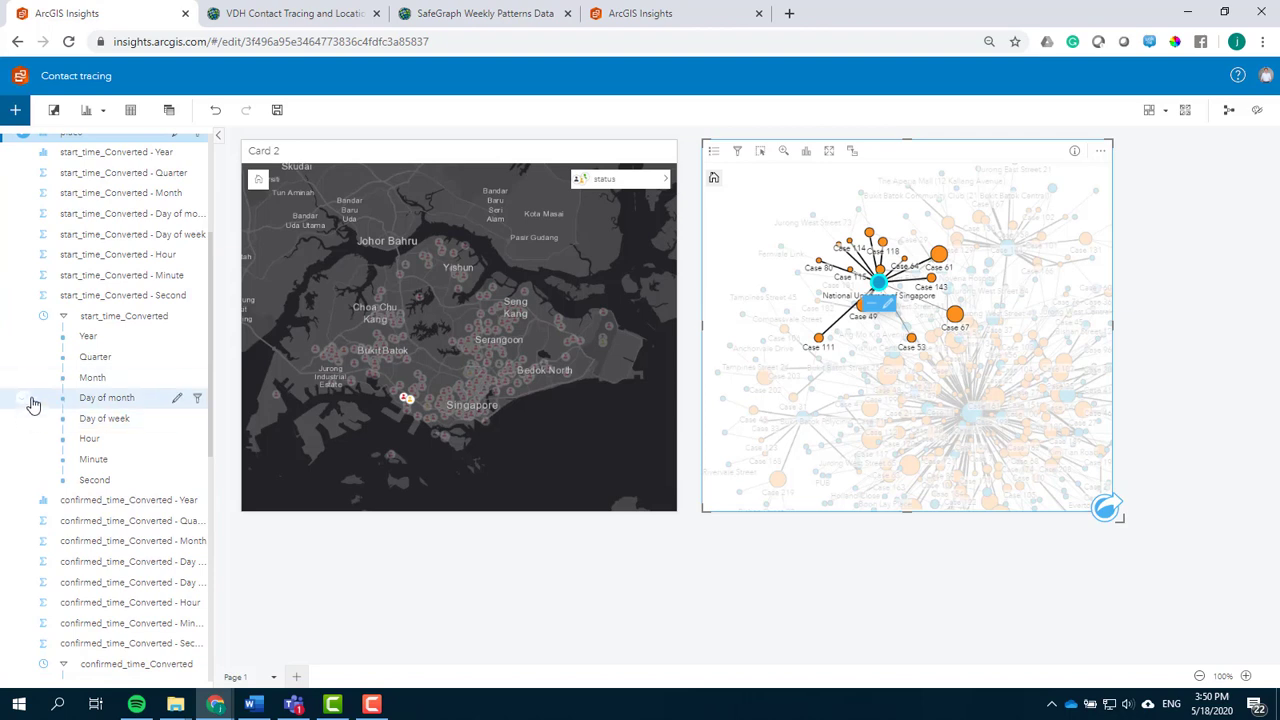
pyautogui.click(28, 403)
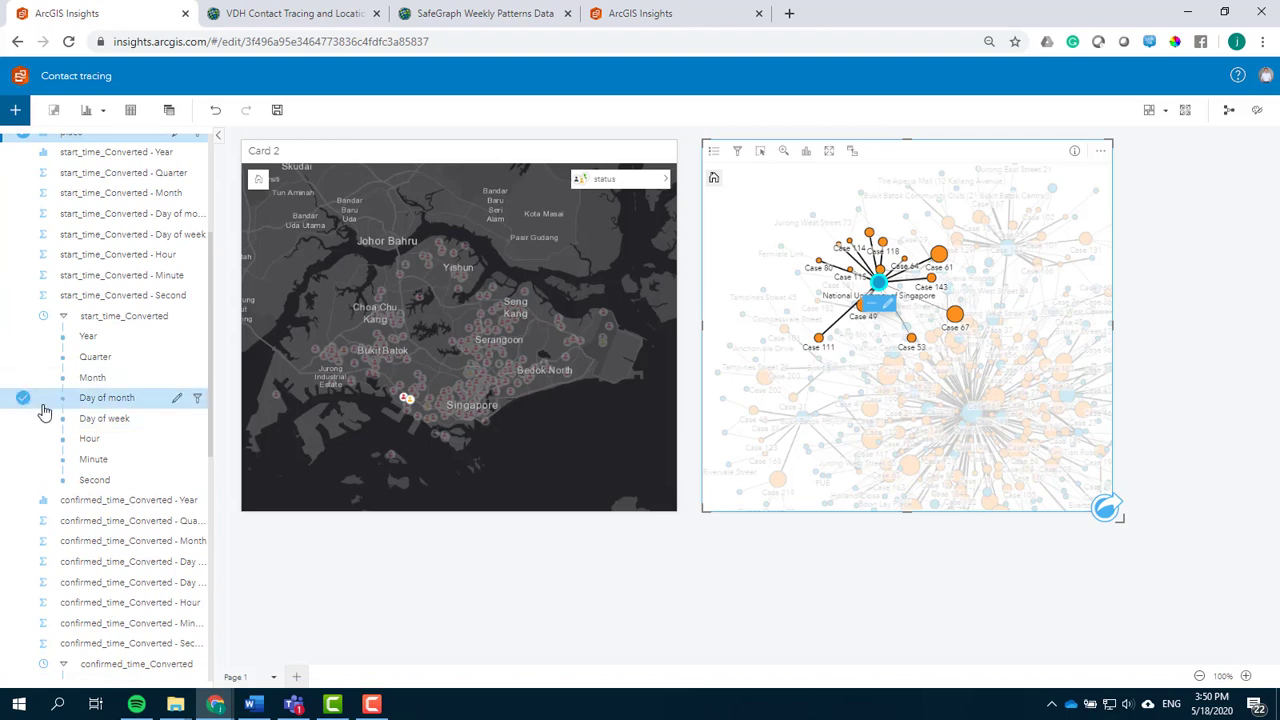
pyautogui.moveTo(80, 405); pyautogui.dragTo(425, 598)
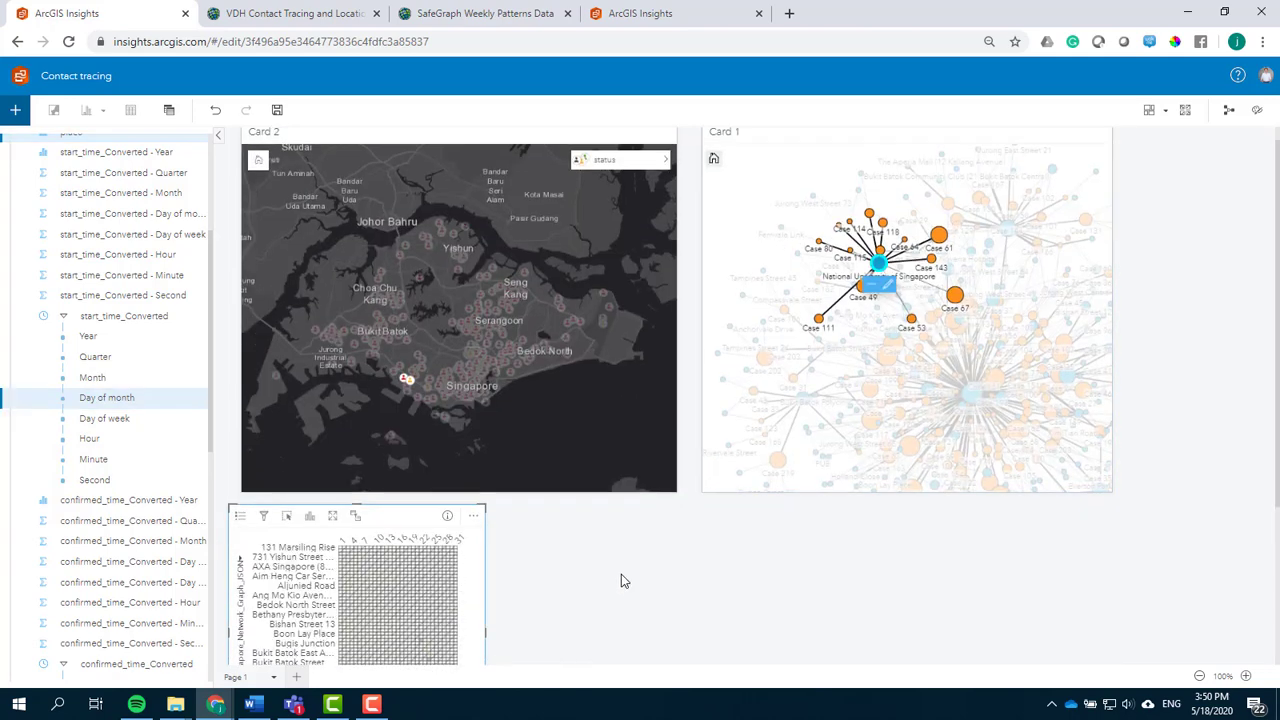
pyautogui.moveTo(484, 491); pyautogui.dragTo(853, 493)
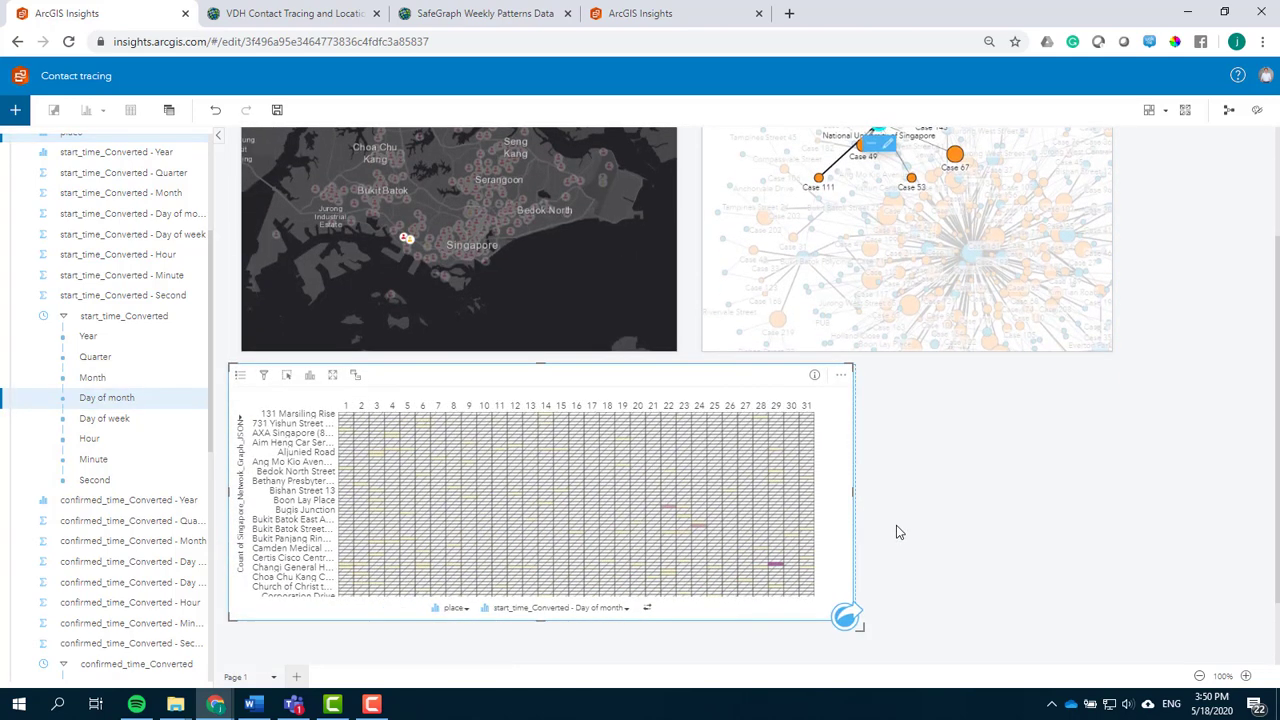
# - Enable cross filters on the heat chart and select the National University of Singapore cell for day 6
pyautogui.click(359, 376)
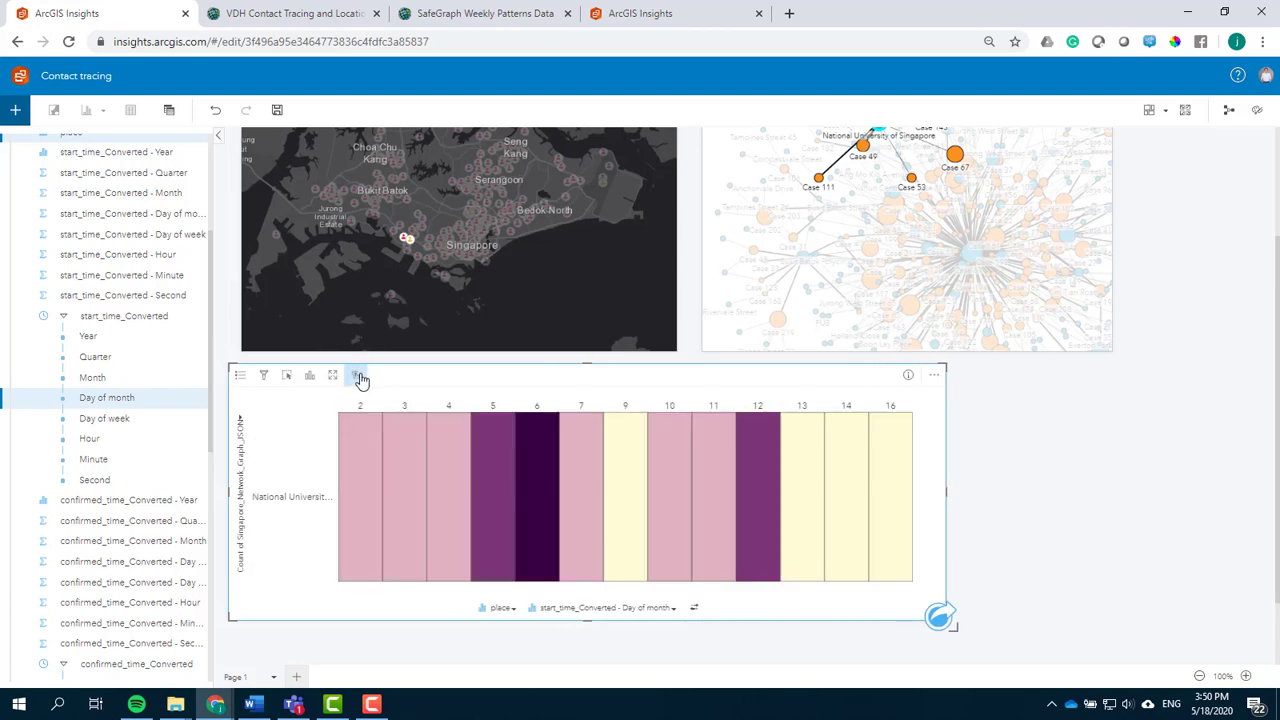
pyautogui.hotkey('alt', 'Tab')
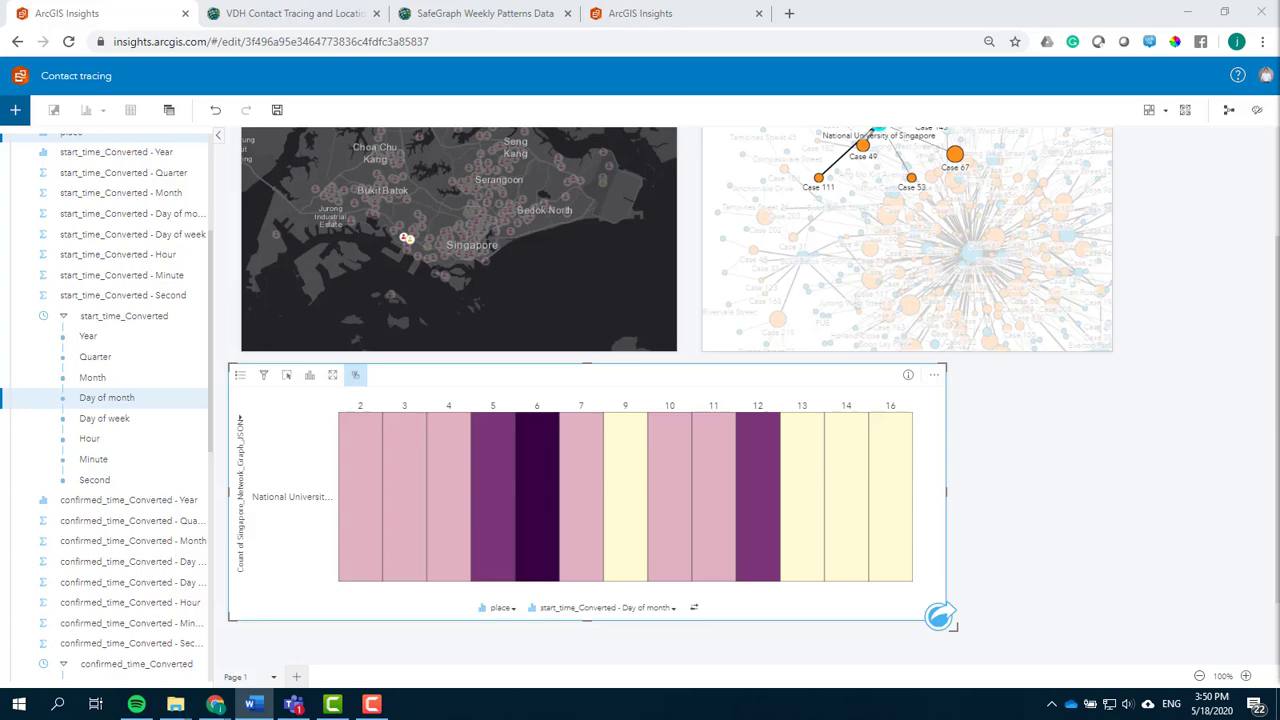
pyautogui.click(537, 463)
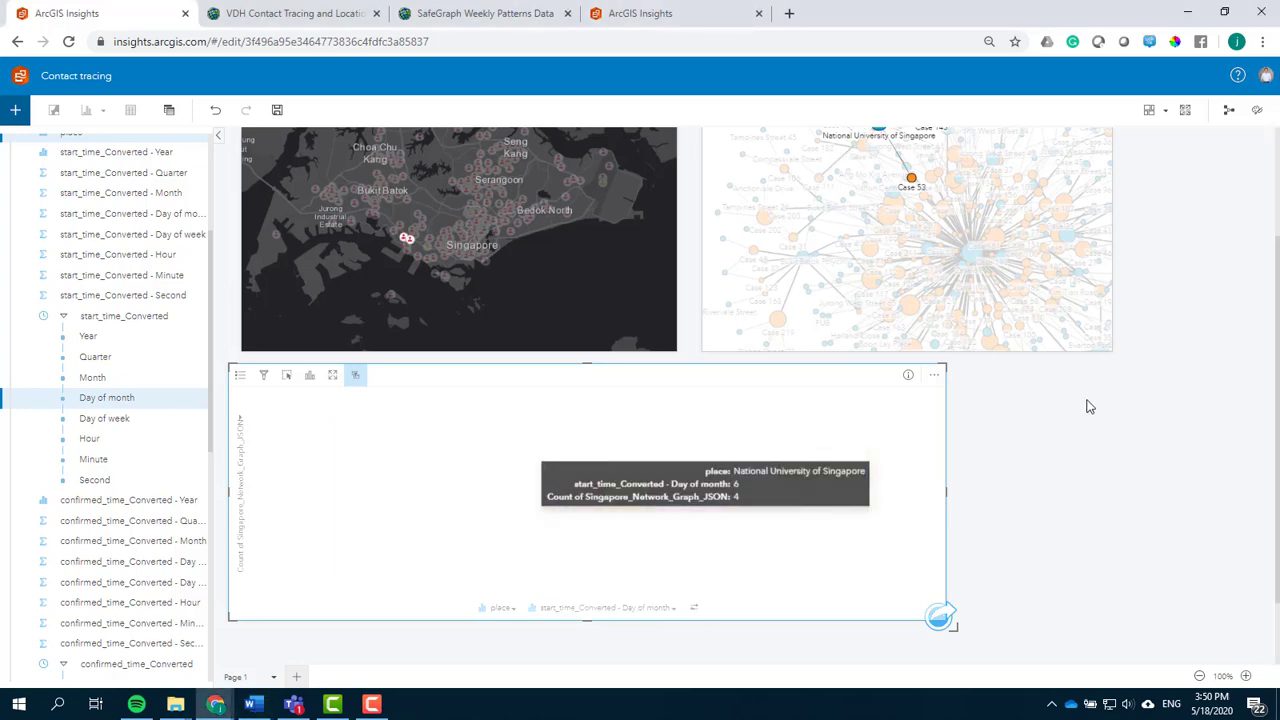
# - Create a summary table card beside the heat chart from case_string, status and patient, with cross filters enabled
pyautogui.scroll(2, 1086, 389)
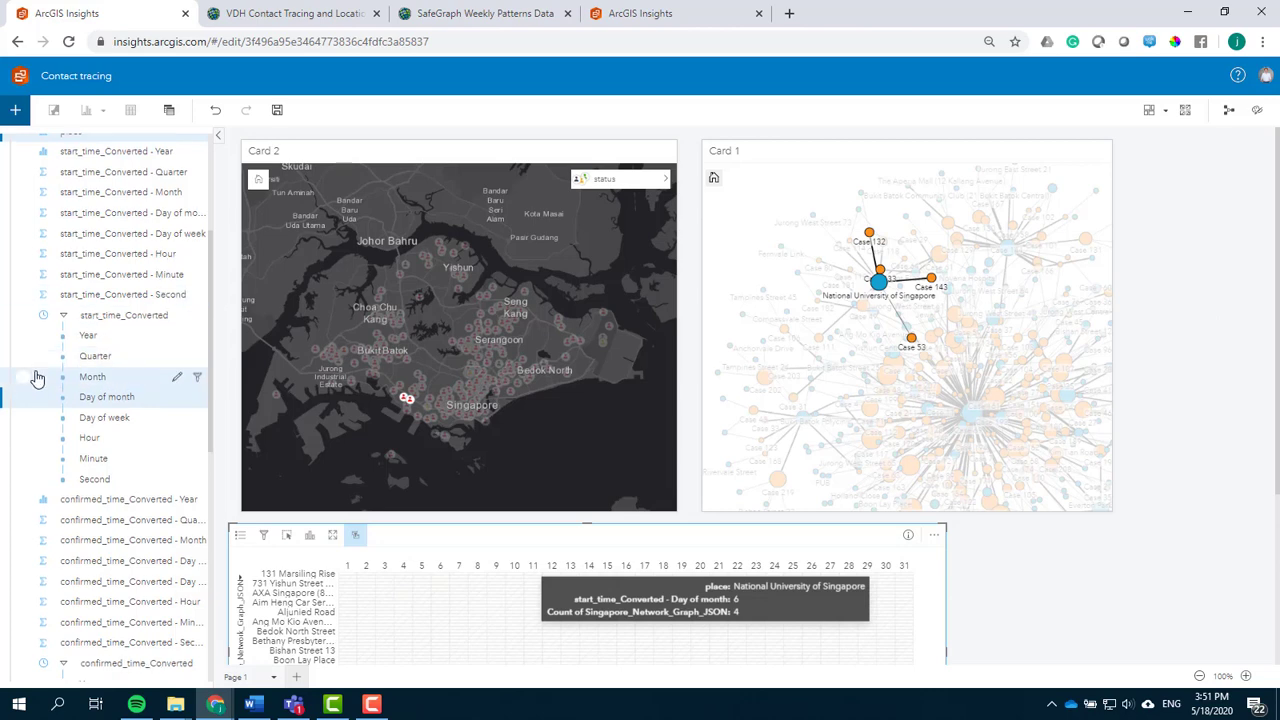
pyautogui.scroll(-10, 35, 378)
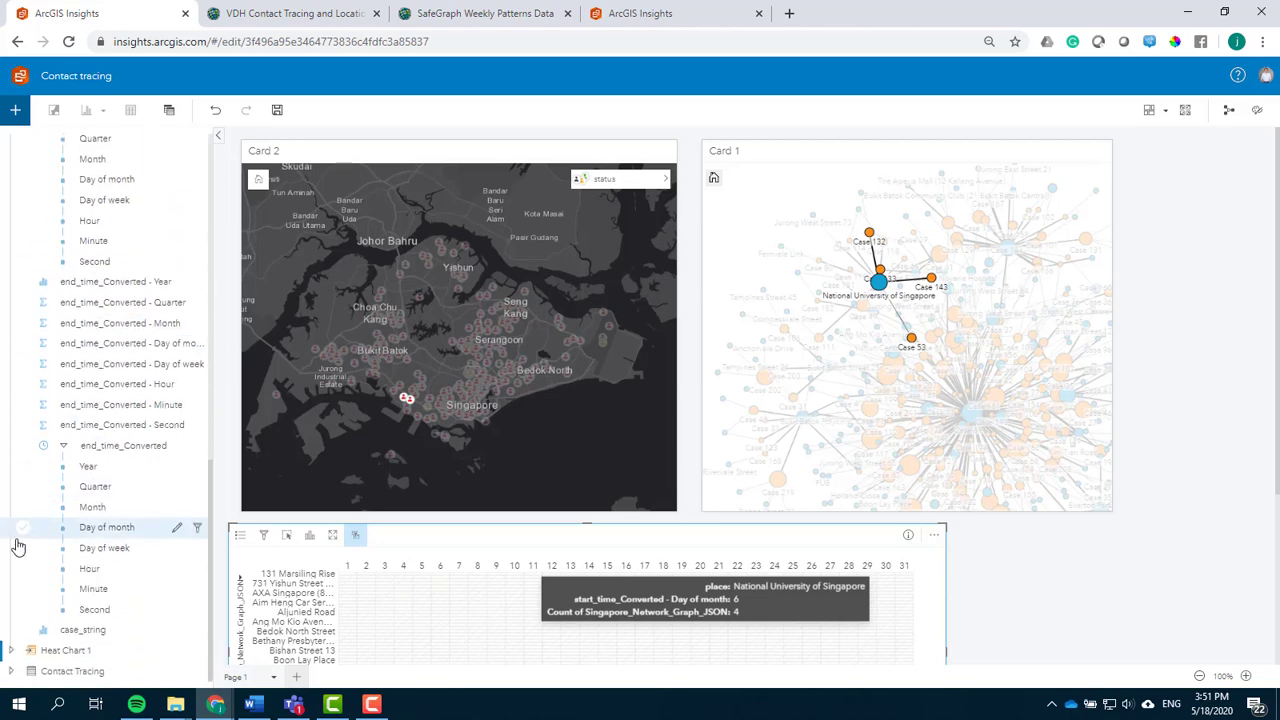
pyautogui.scroll(5, 18, 525)
pyautogui.scroll(8, 18, 525)
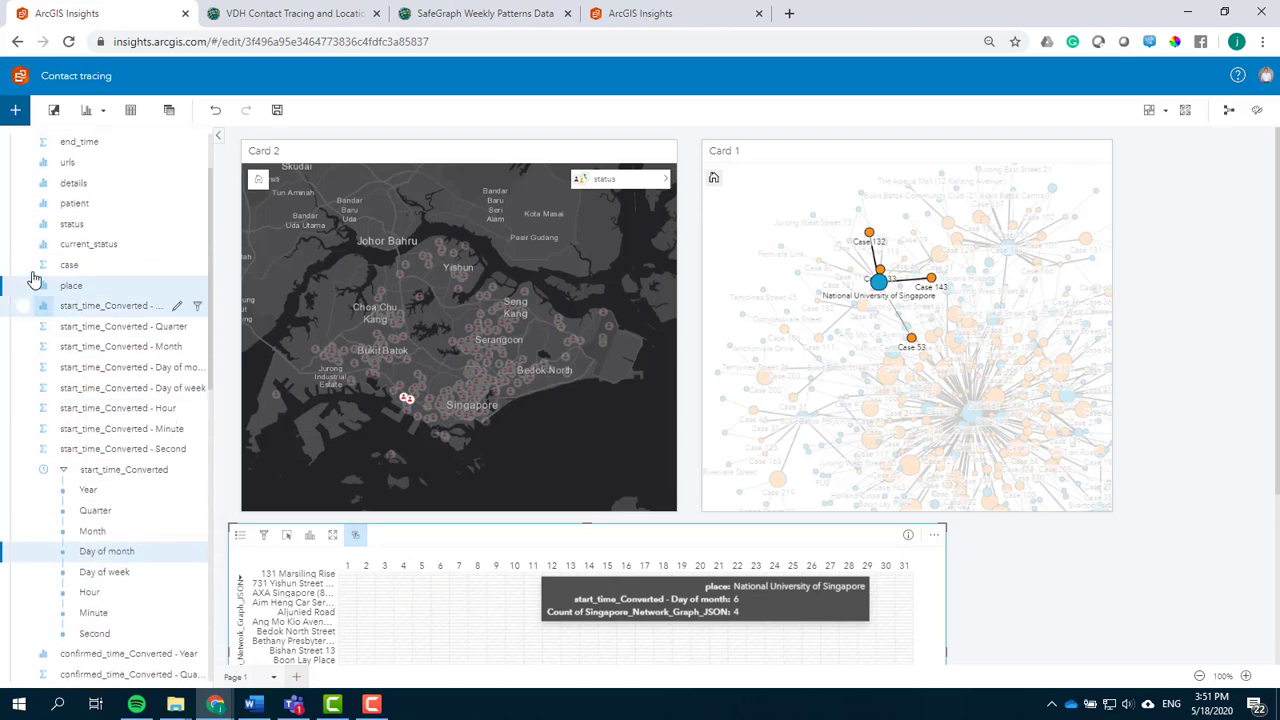
pyautogui.click(24, 224)
pyautogui.click(26, 204)
pyautogui.moveTo(28, 205); pyautogui.dragTo(1212, 570)
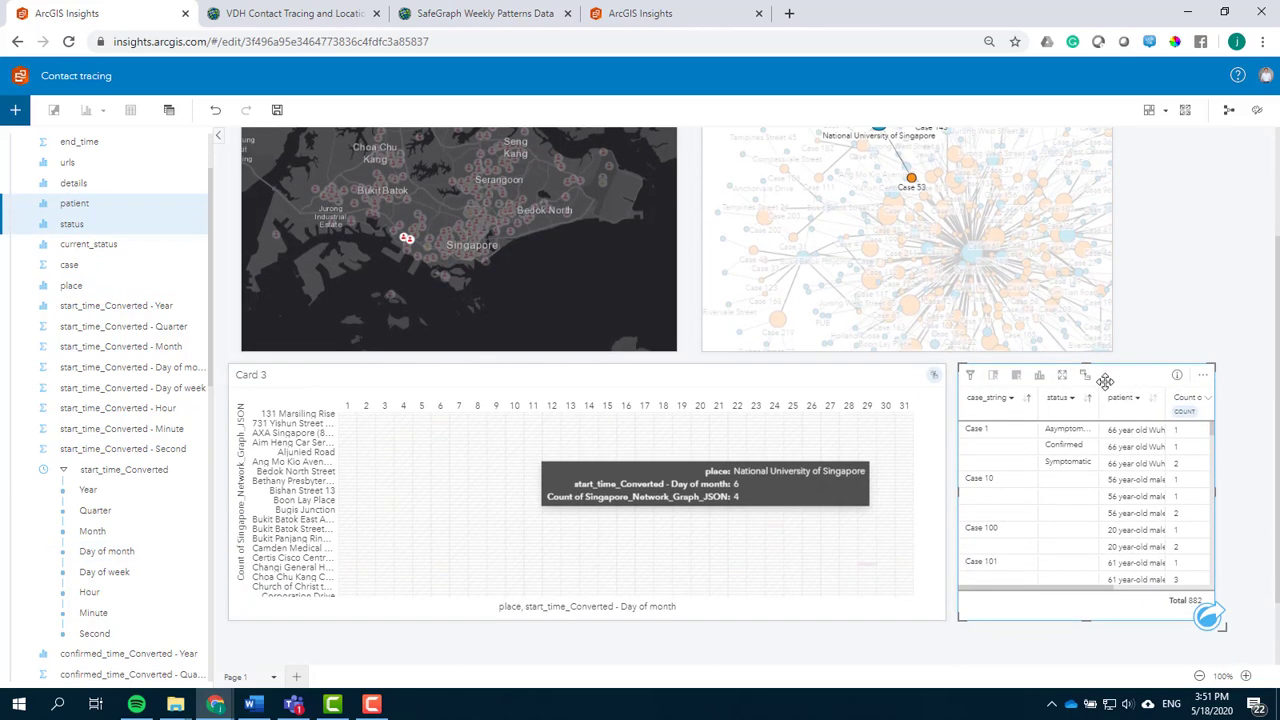
pyautogui.click(1086, 376)
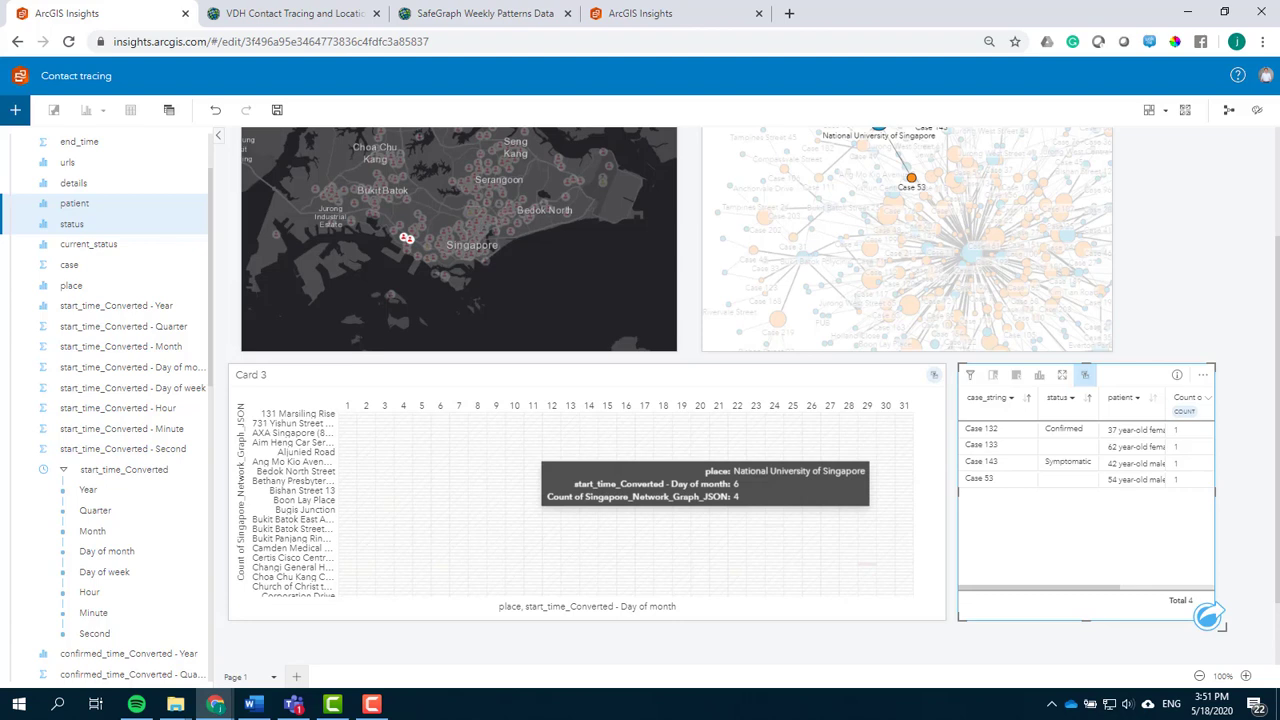
# - Export the Summary Table 1 dataset as CSV and save it as the zipped file Summary Table 1
pyautogui.scroll(1, 112, 256)
pyautogui.scroll(3, 60, 200)
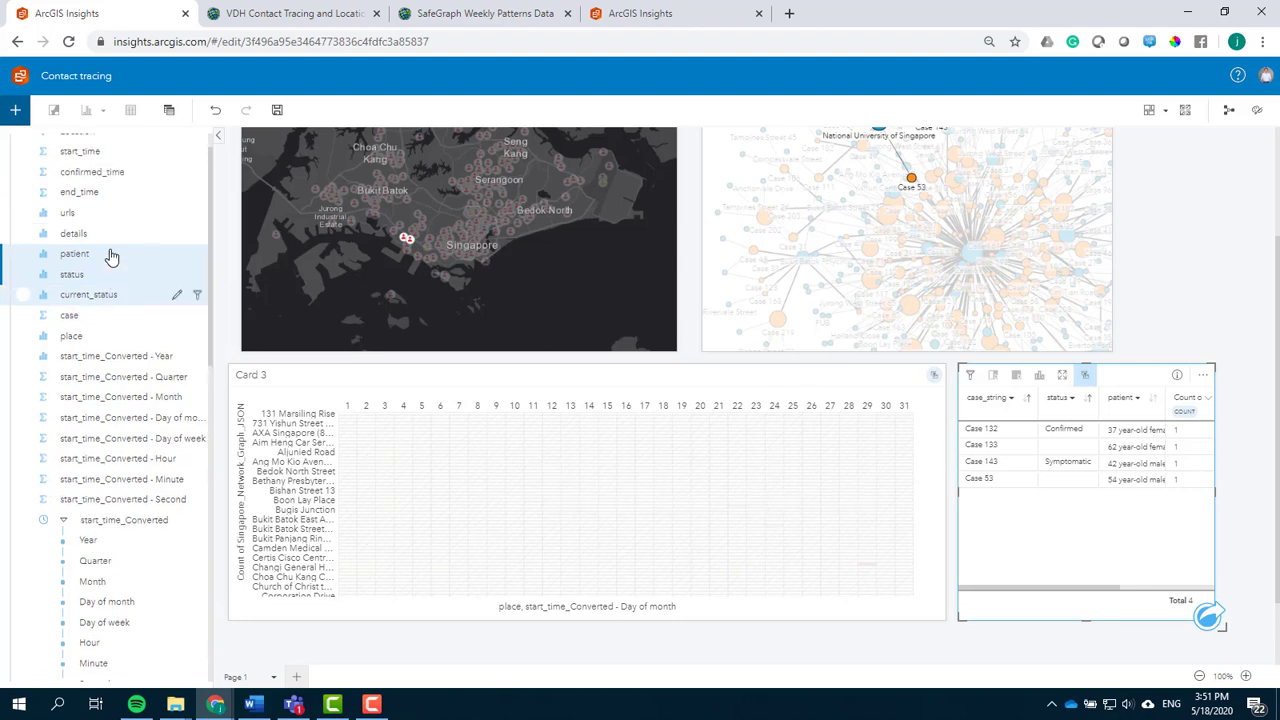
pyautogui.click(11, 143)
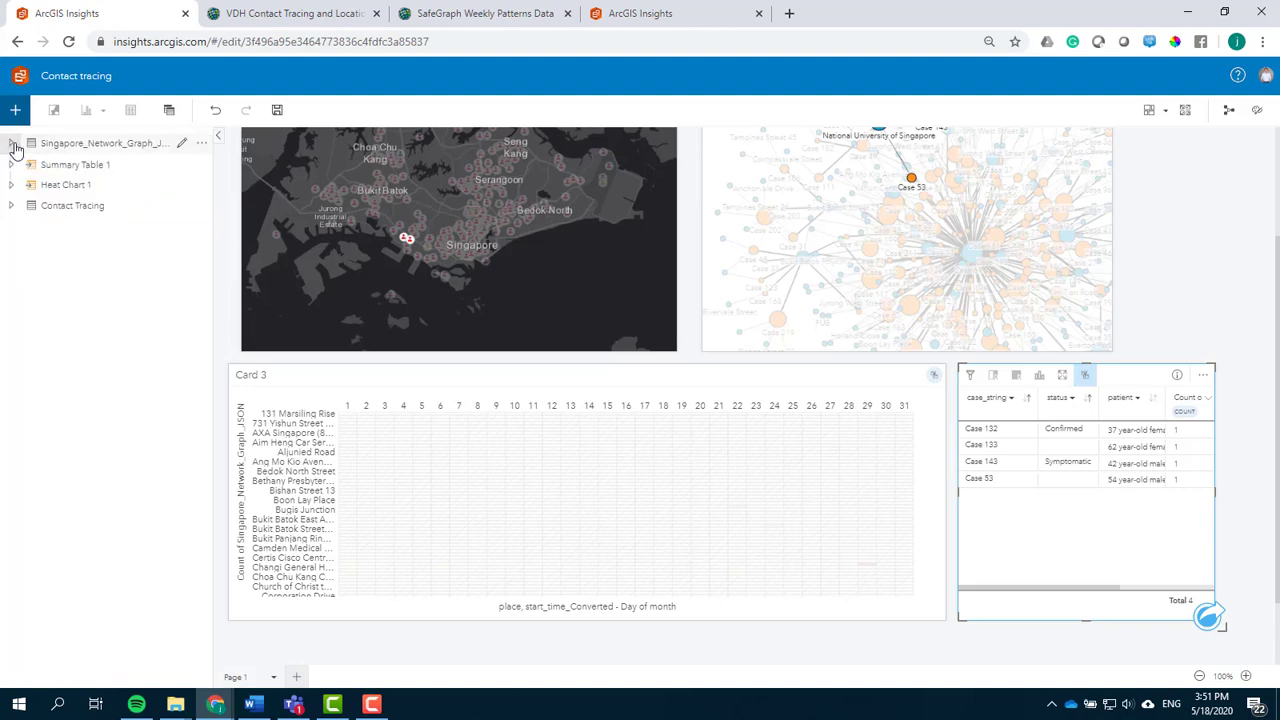
pyautogui.click(201, 166)
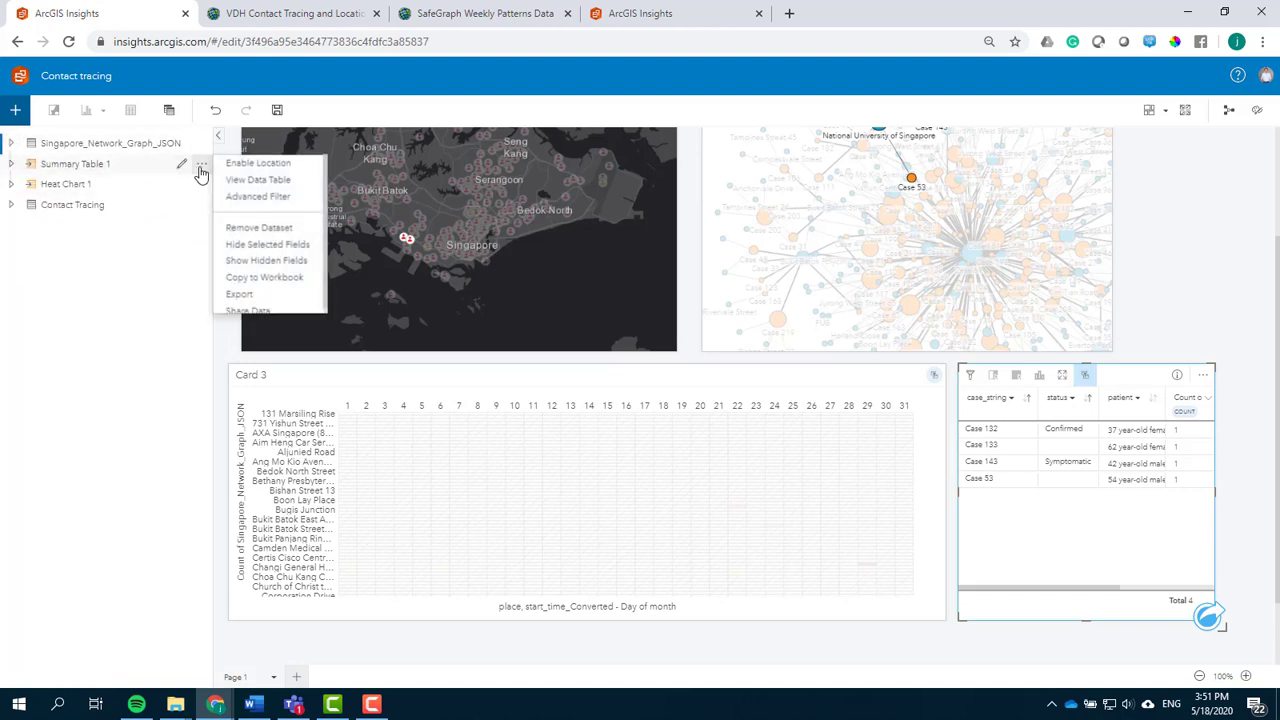
pyautogui.moveTo(302, 297)
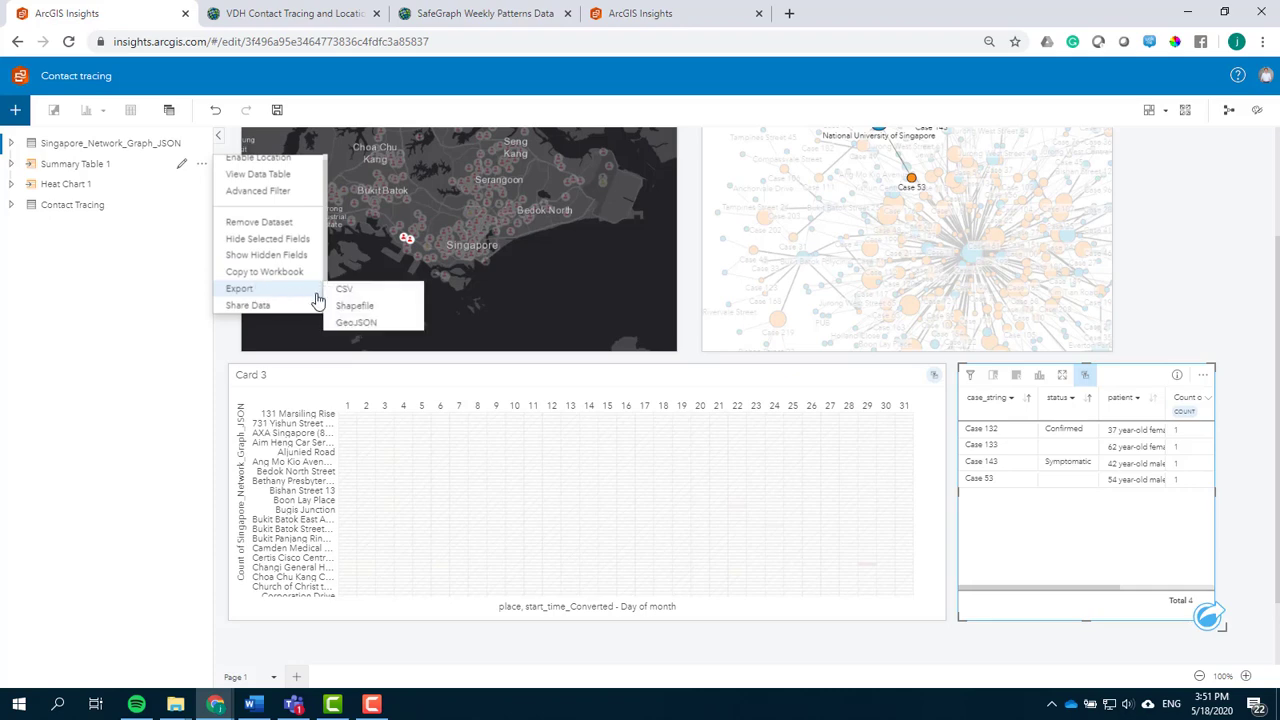
pyautogui.click(355, 291)
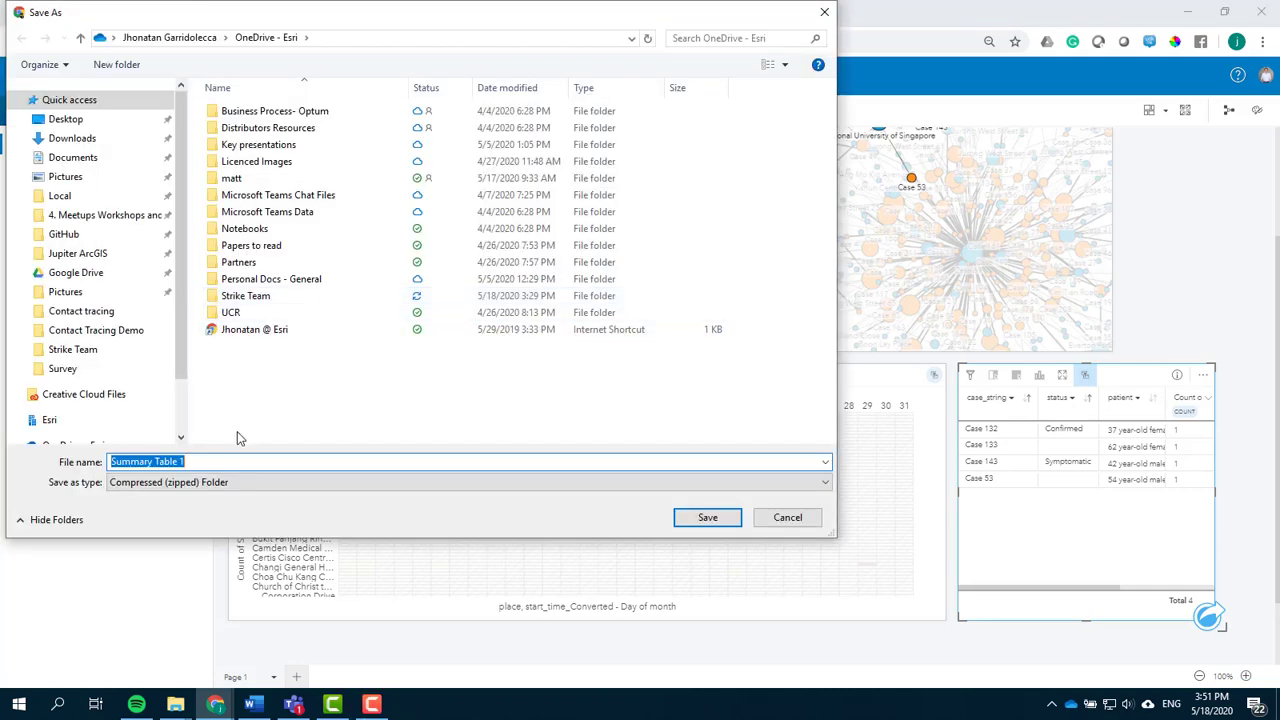
pyautogui.click(707, 517)
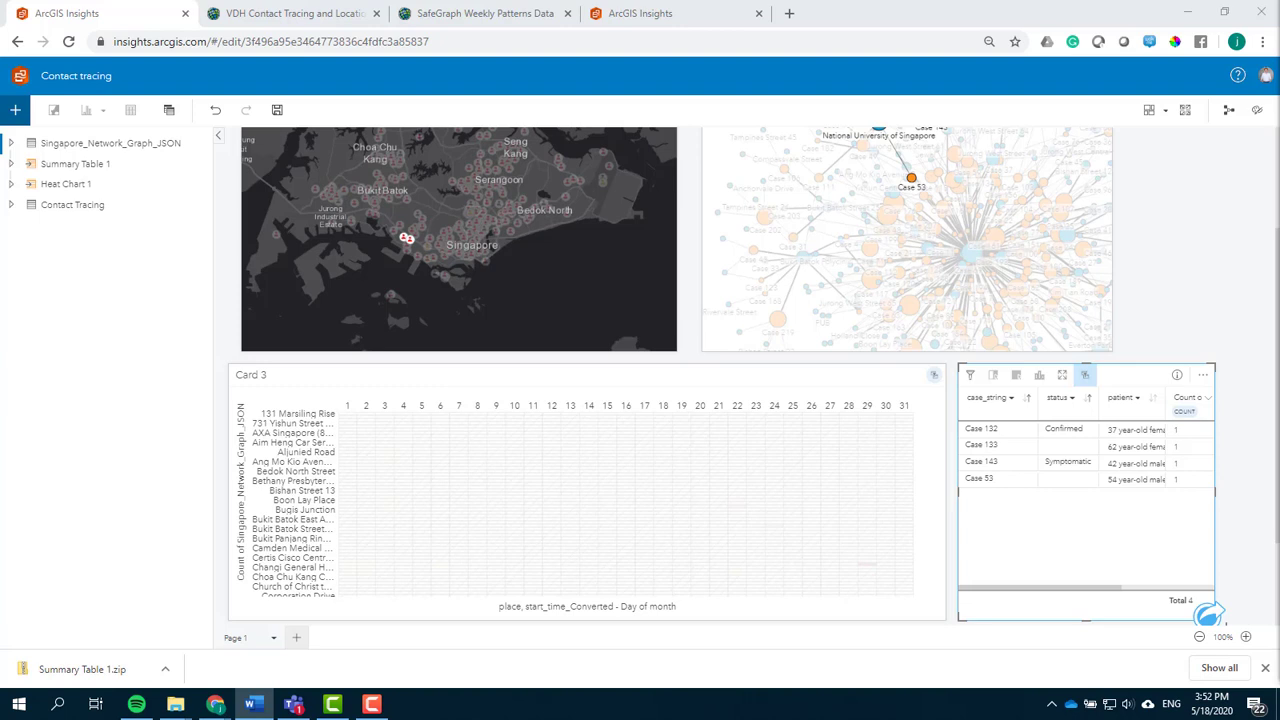
# - Open the page's analysis view and examine the workflow from the datasets through the Aggregate, Link and Locate steps to the cards
pyautogui.click(1231, 117)
pyautogui.click(1231, 117)
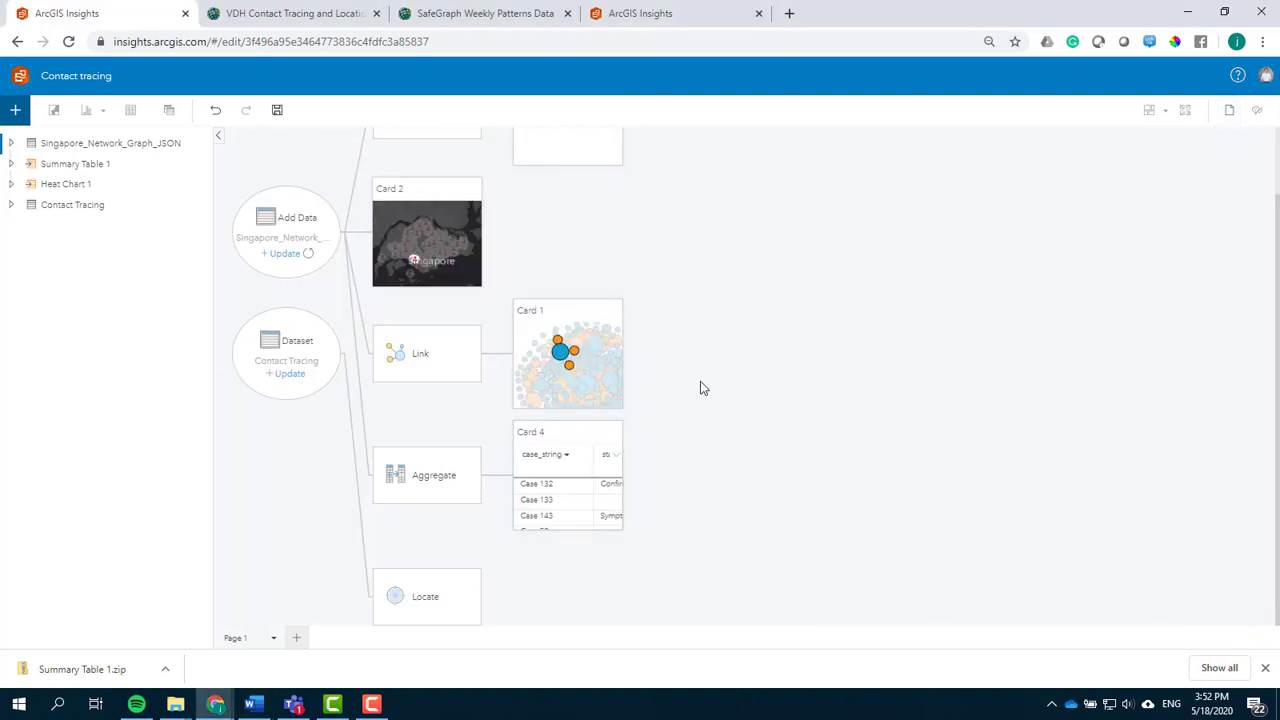
pyautogui.scroll(1, 700, 387)
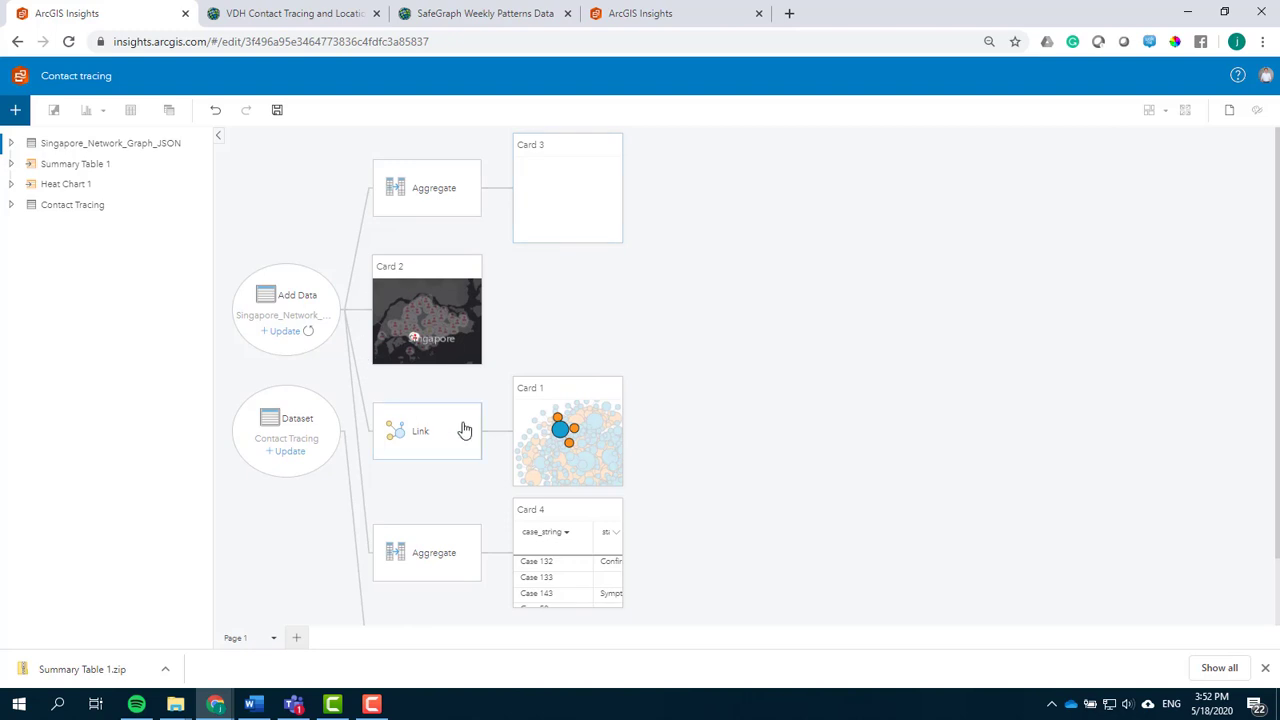
pyautogui.scroll(-1, 510, 443)
pyautogui.scroll(-1, 510, 441)
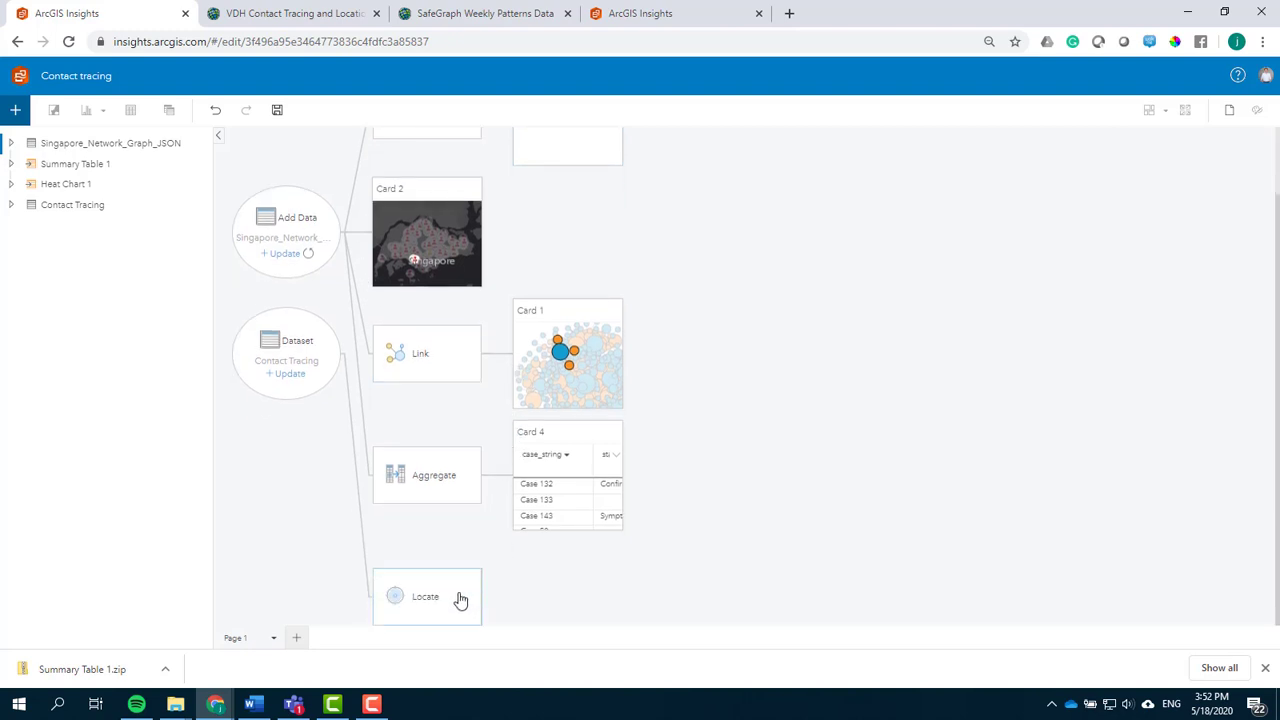
pyautogui.scroll(1, 474, 429)
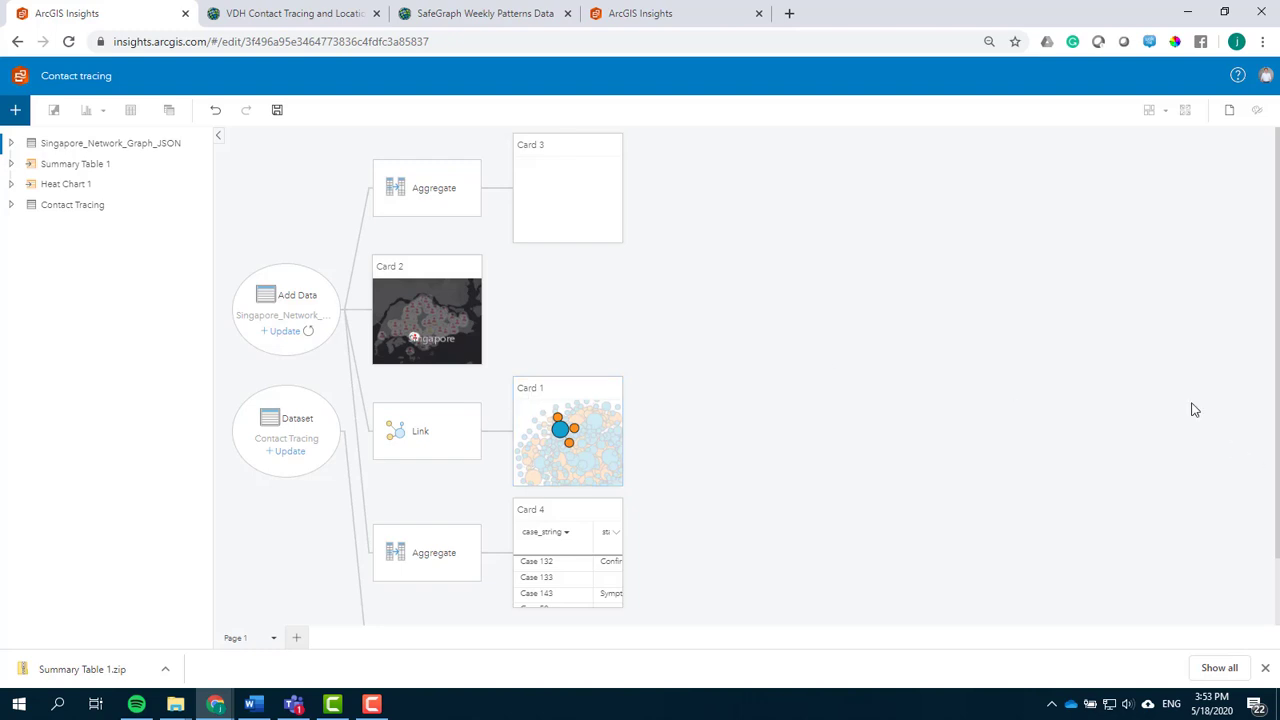
# - View the Virginia COVID-19 dashboard and zoom out on the SafeGraph Weekly Patterns map on the VDH hub site
pyautogui.click(268, 13)
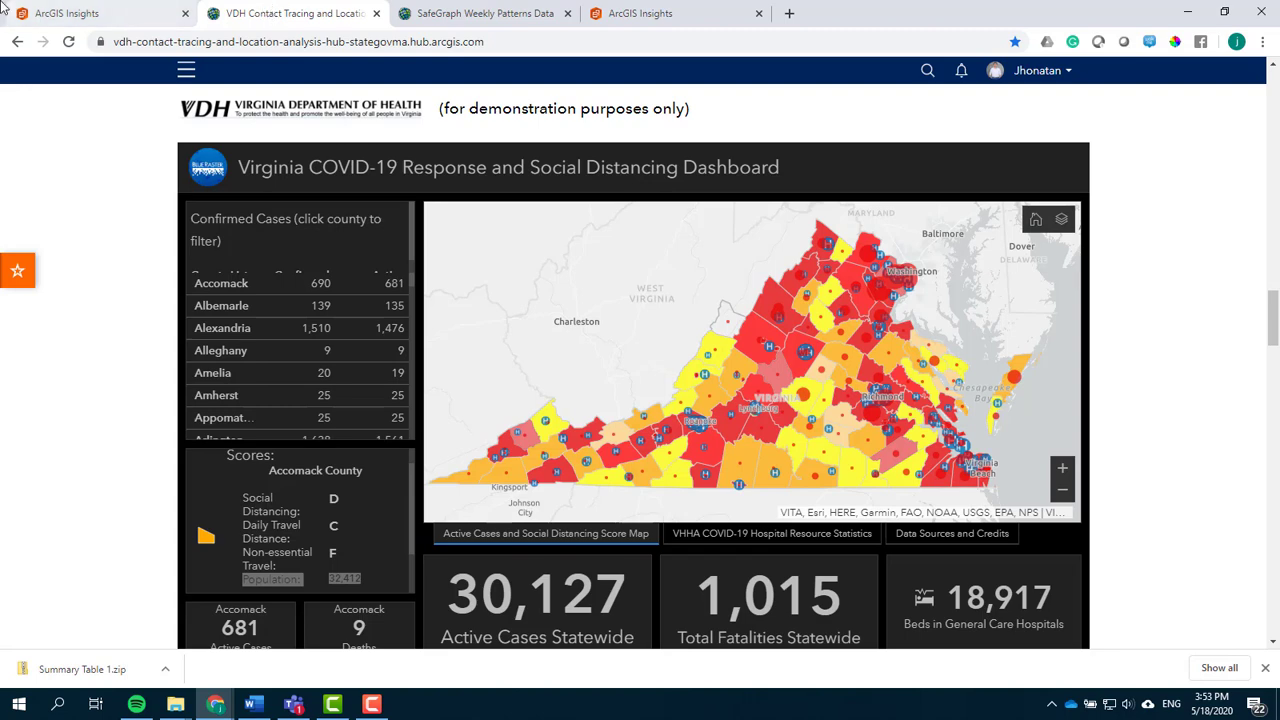
pyautogui.click(449, 12)
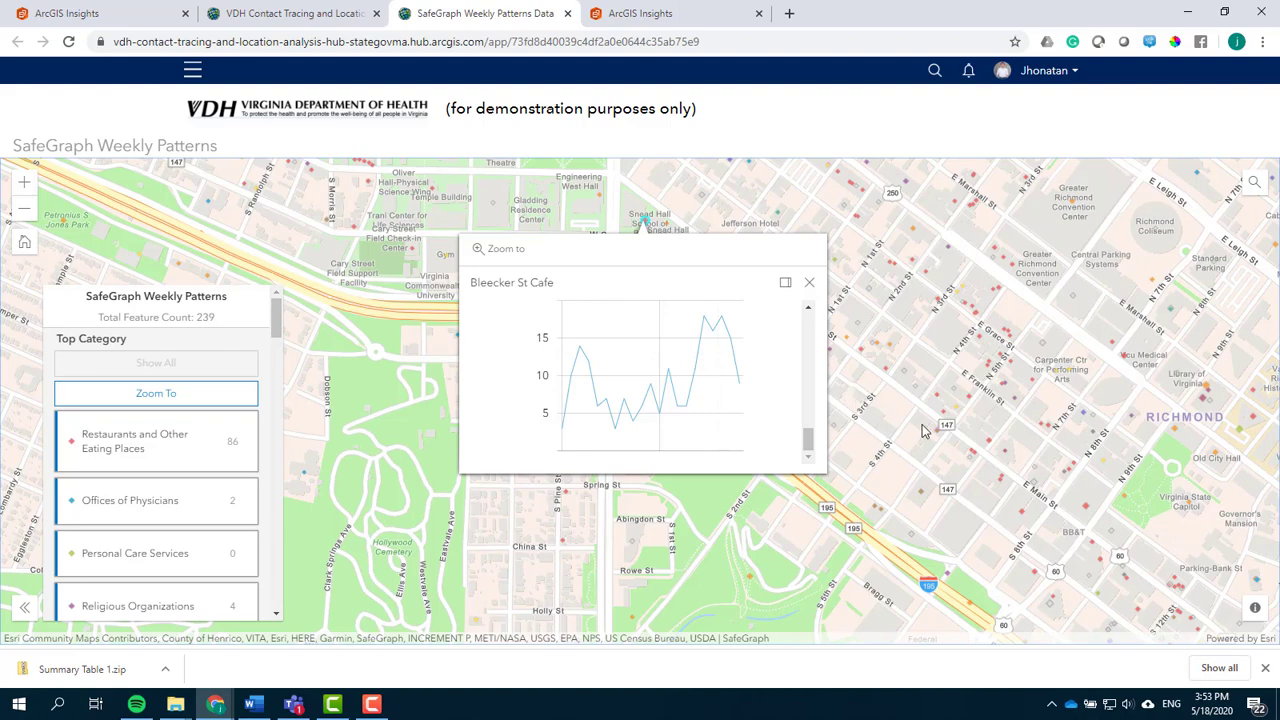
pyautogui.scroll(-1, 922, 424)
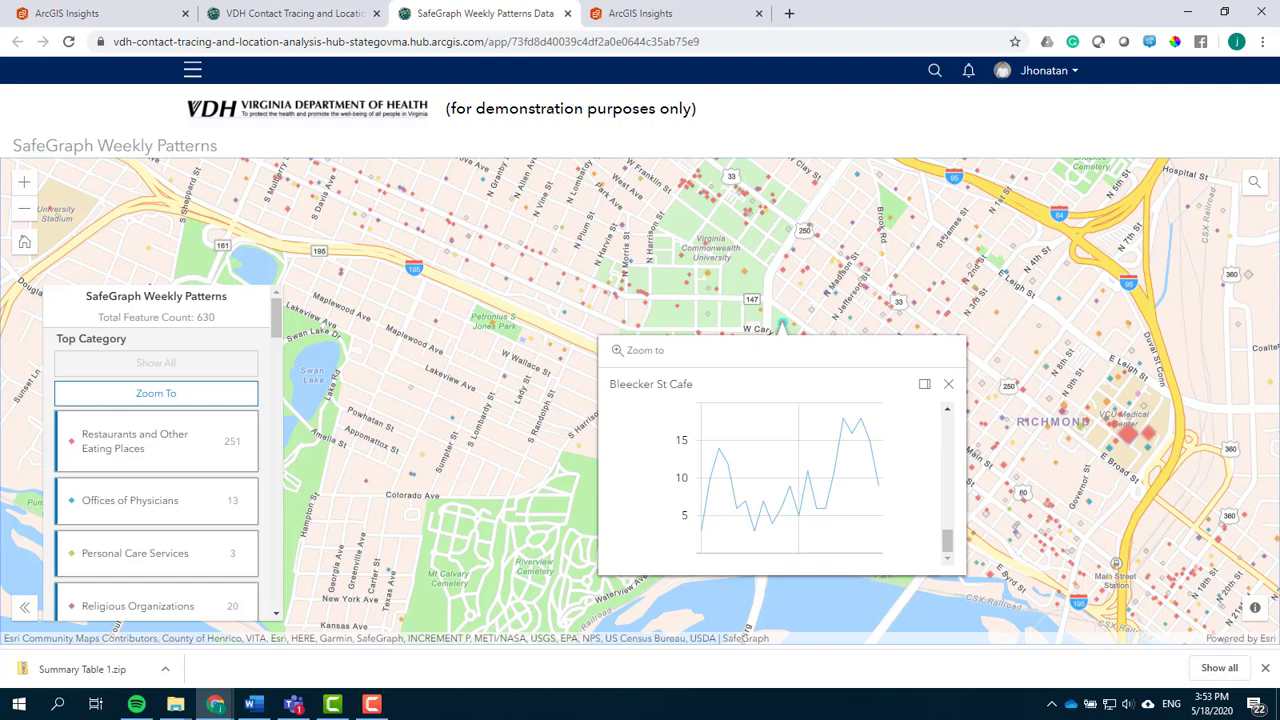
# - Switch to the Contact Tracing Demo workbook and inspect total visits for GameStop and Lowe's in the Total Visit SafeGraph treemap
pyautogui.hotkey('ctrl', 'Tab')
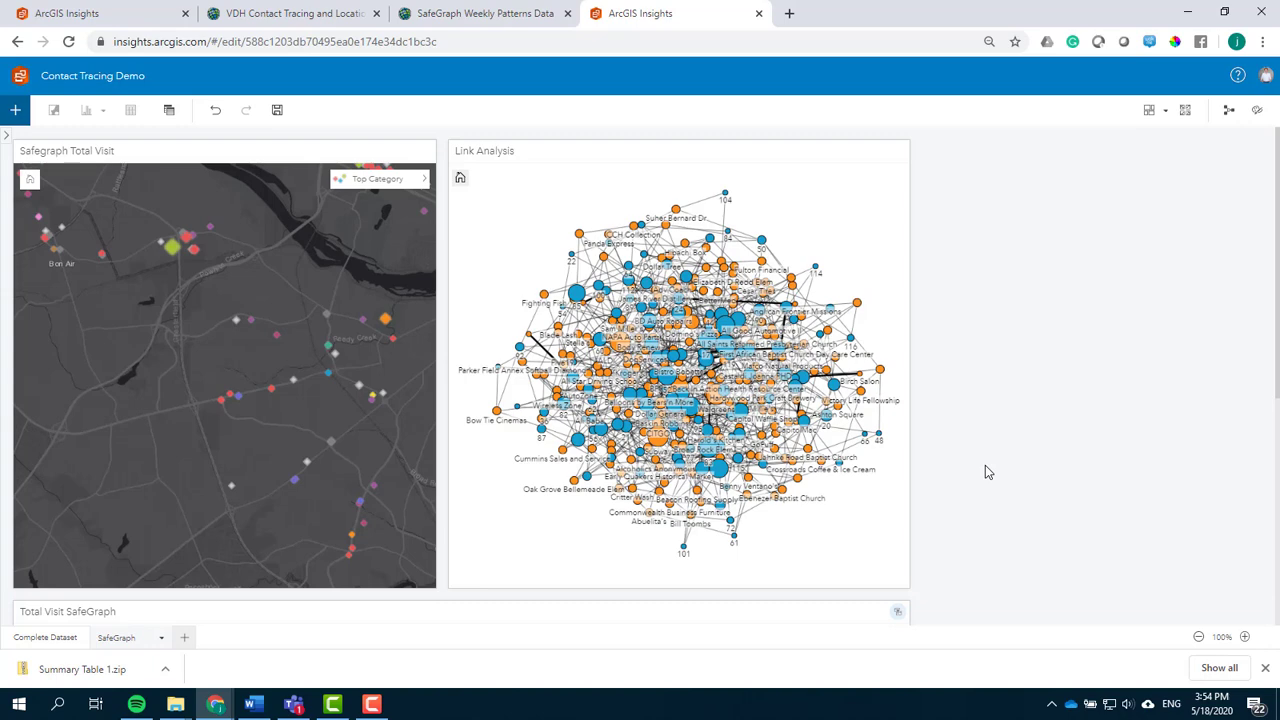
pyautogui.scroll(-4, 985, 468)
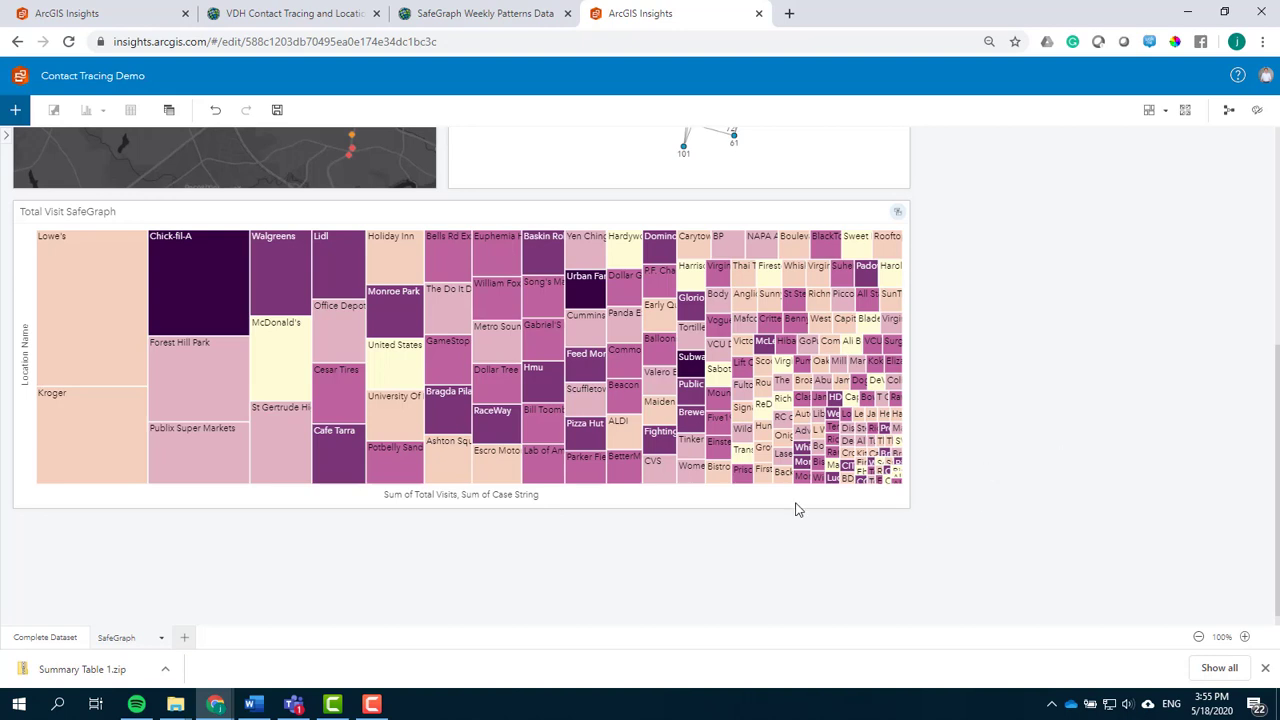
pyautogui.moveTo(436, 371)
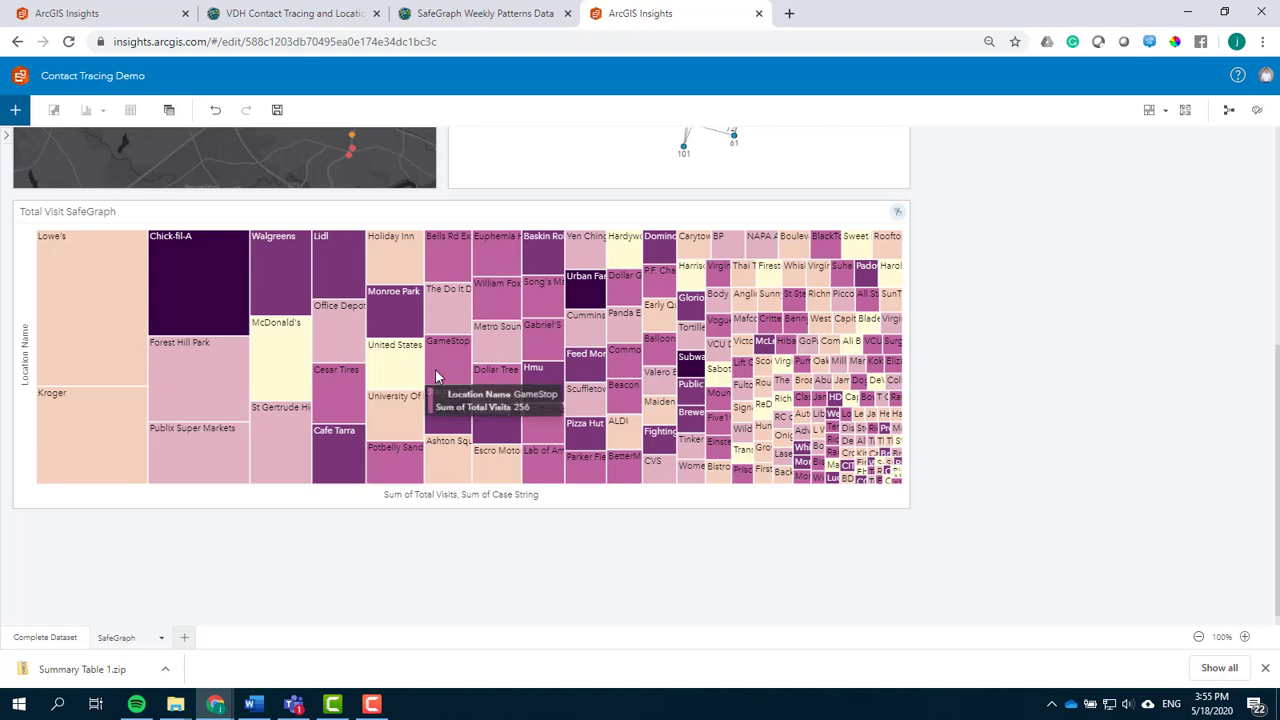
pyautogui.moveTo(113, 304)
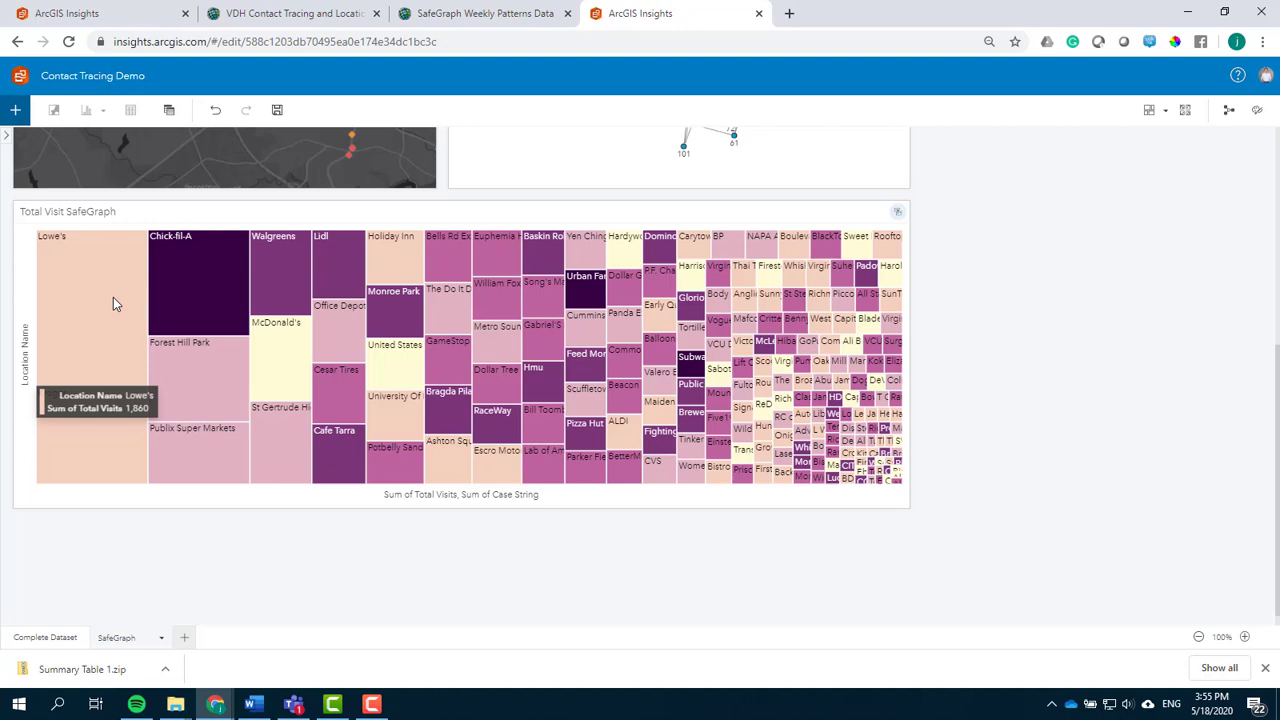
# - Select Chick-fil-A in the treemap and examine its connected cases in the link chart and its total visits
pyautogui.click(206, 260)
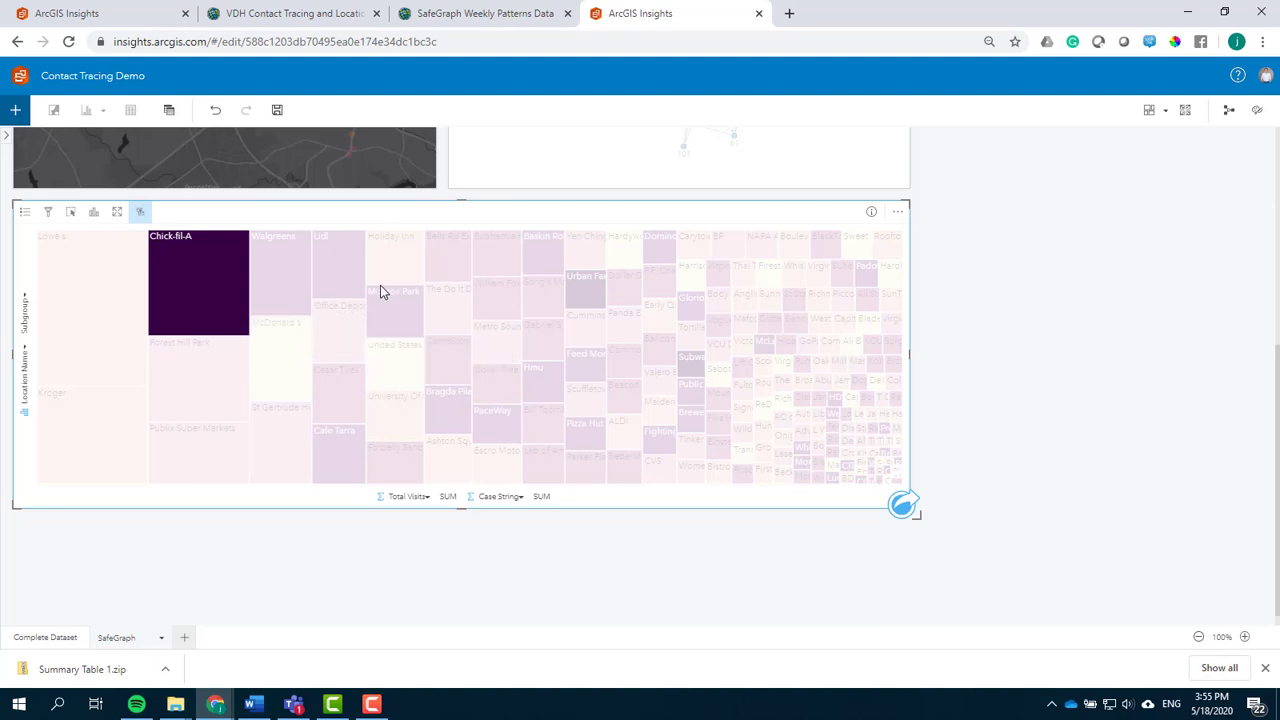
pyautogui.scroll(3, 992, 327)
pyautogui.moveTo(221, 518)
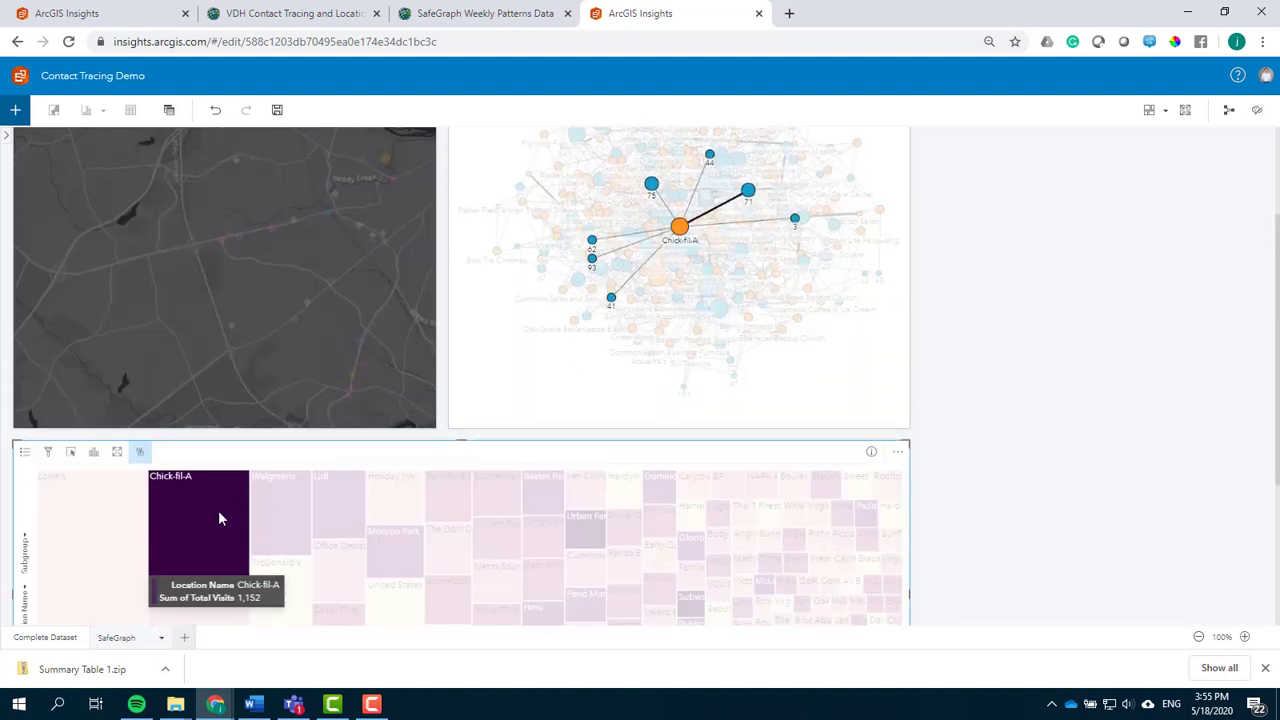